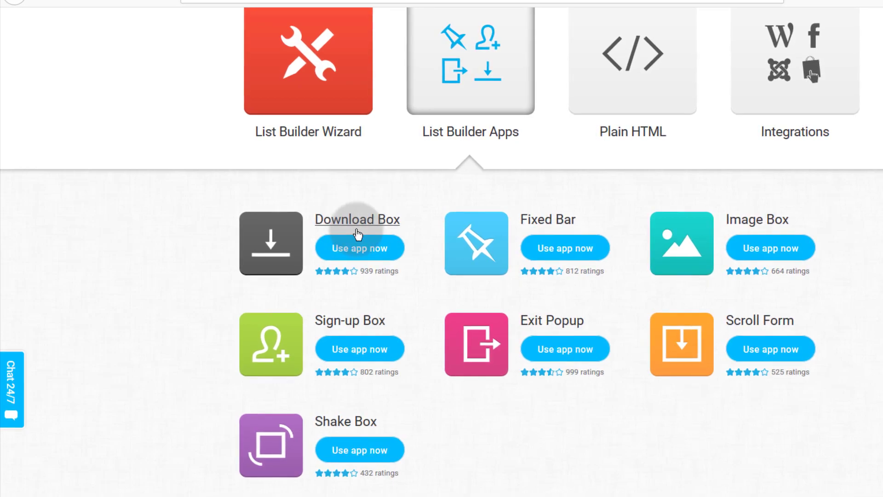
# Look over the list builder apps on the Create Form page and the available content creation options
pyautogui.scroll(4, 648, 432)
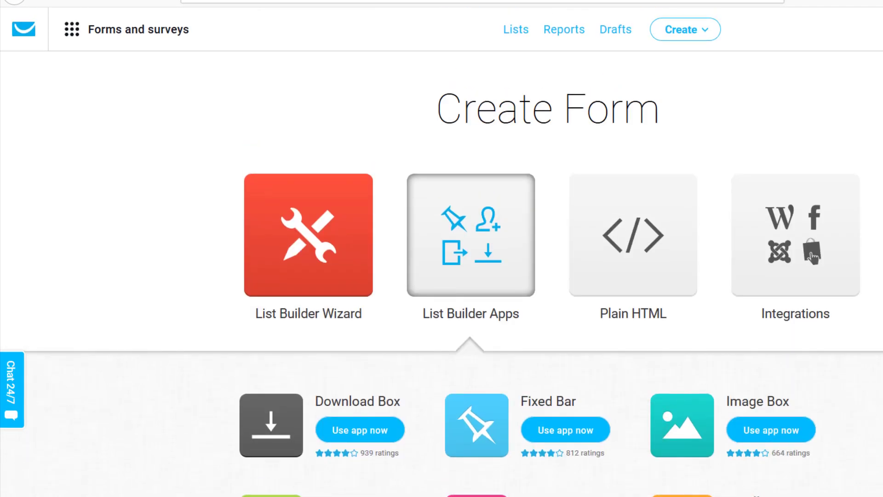
pyautogui.scroll(-4, 823, 446)
pyautogui.scroll(4, 736, 391)
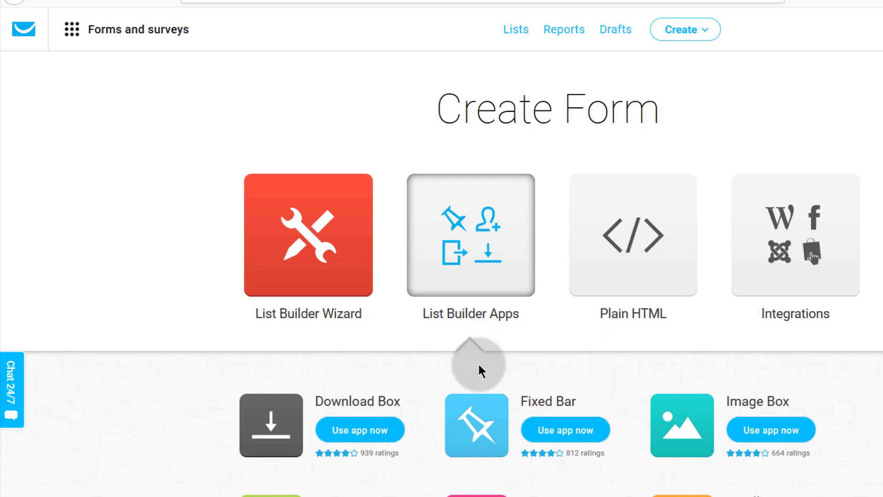
pyautogui.scroll(-4, 479, 366)
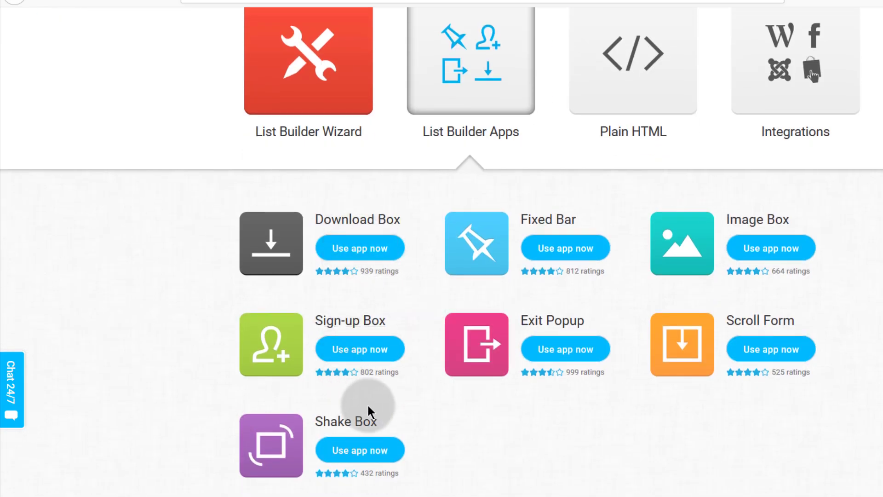
pyautogui.scroll(4, 263, 83)
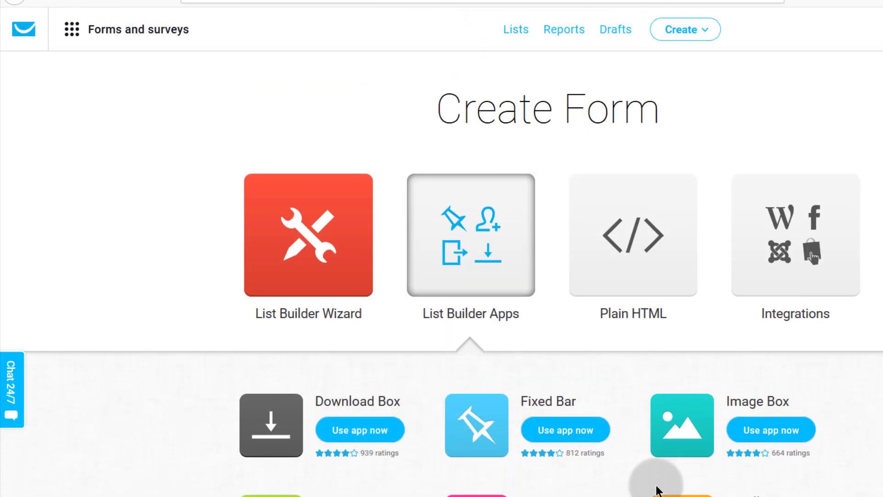
pyautogui.click(698, 40)
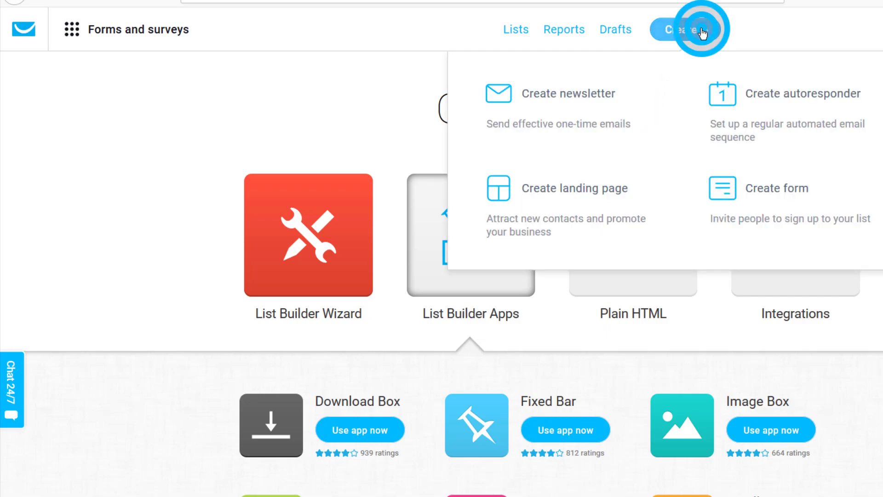
pyautogui.click(815, 214)
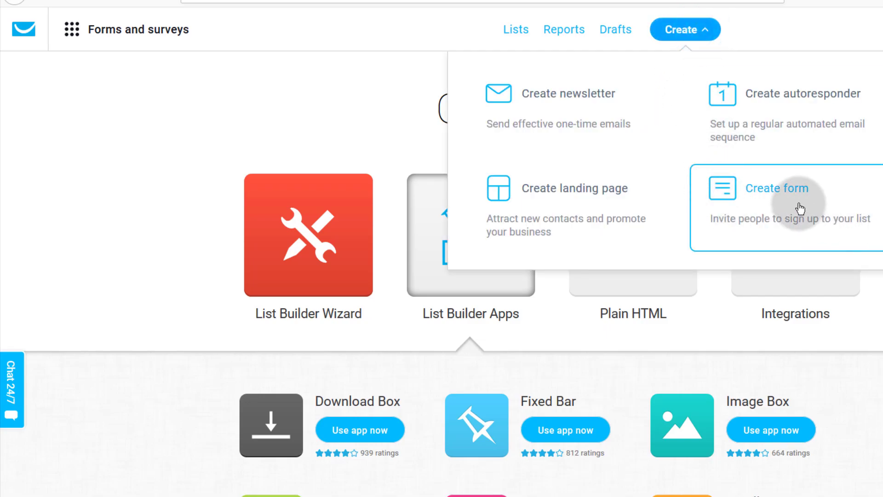
pyautogui.click(138, 300)
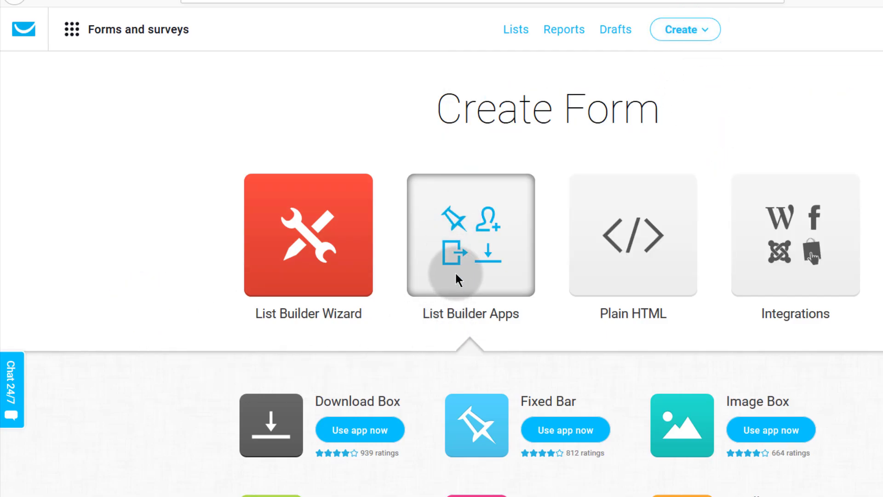
# View the Shake Box app's example page and return to the list of apps
pyautogui.scroll(-4, 443, 315)
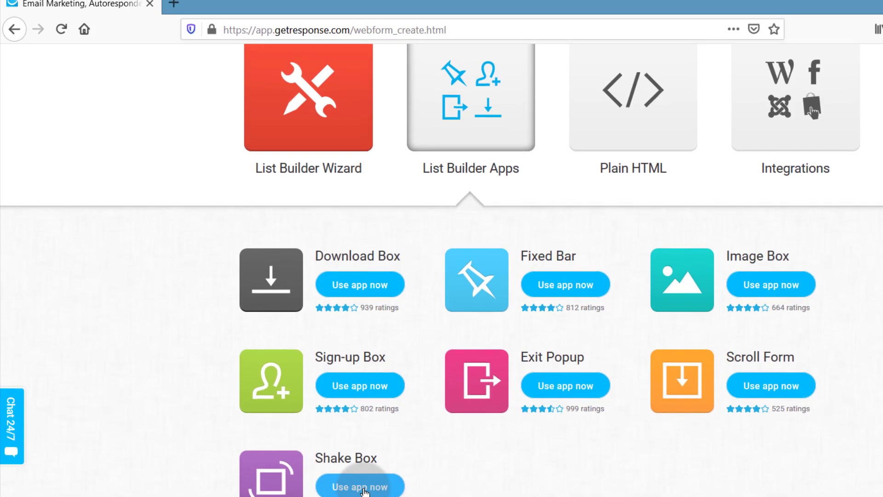
pyautogui.click(361, 488)
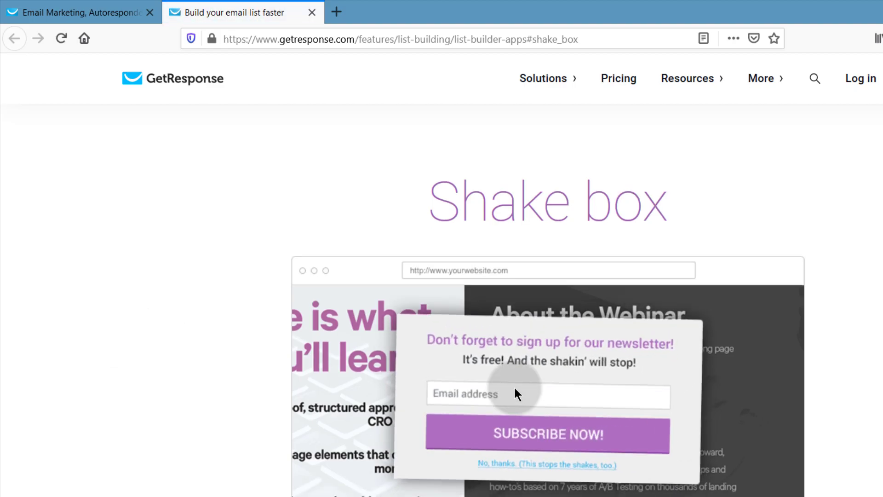
pyautogui.click(312, 13)
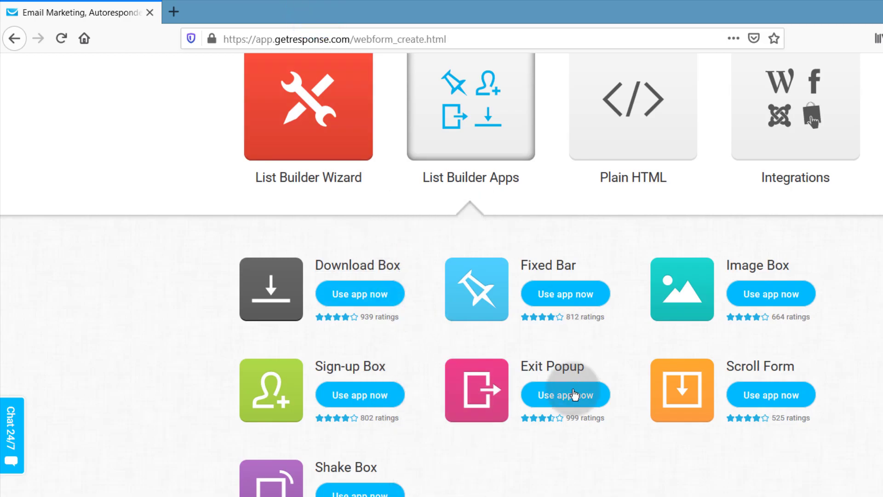
# View the Fixed Bar app's example page, including the Download box example, and return to the list of apps
pyautogui.click(547, 270)
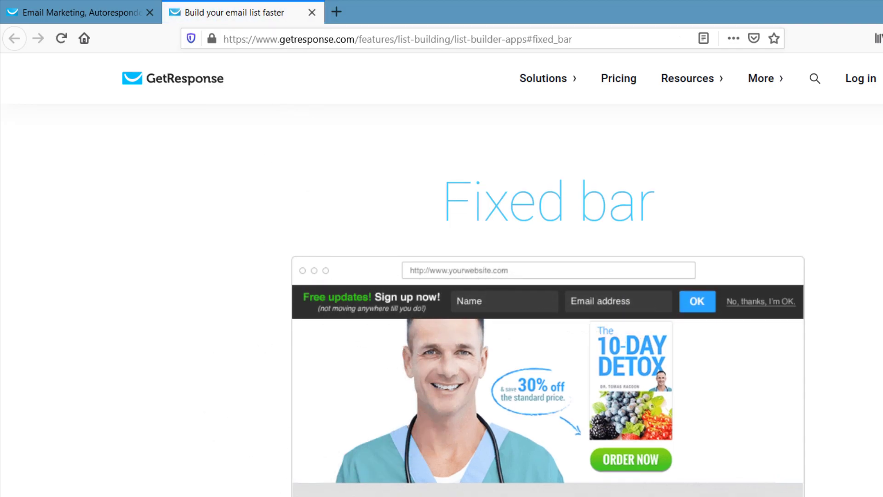
pyautogui.scroll(-2, 299, 487)
pyautogui.scroll(-5, 297, 483)
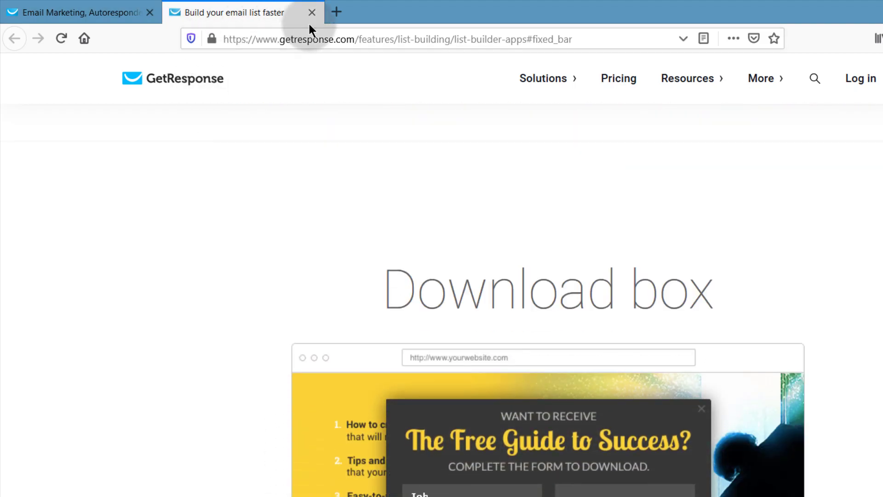
pyautogui.click(312, 13)
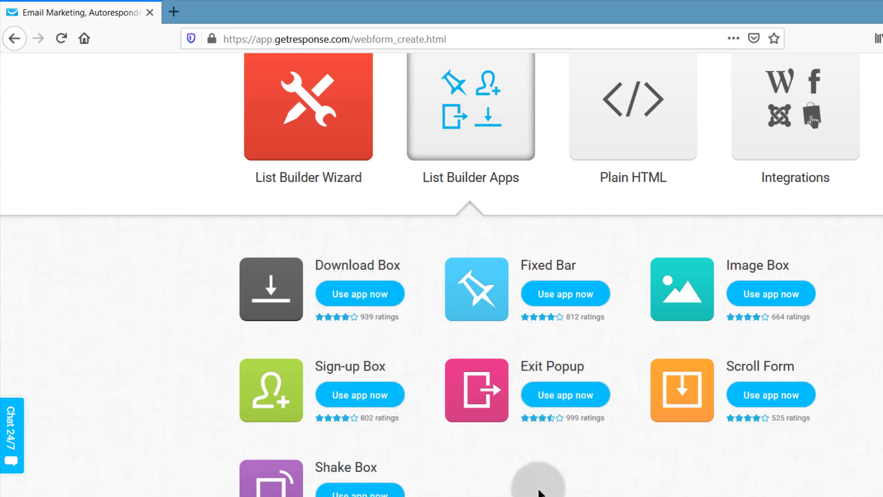
# Start creating a form with the Exit Popup app and look over its preview and settings
pyautogui.click(565, 396)
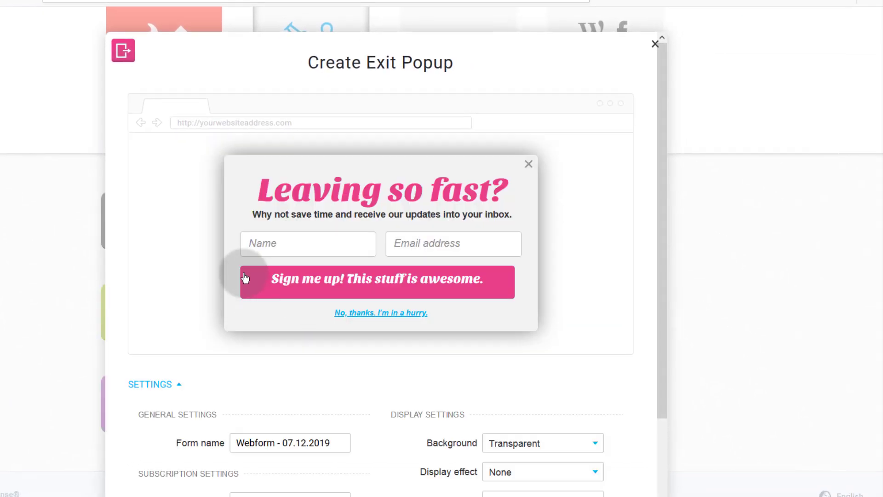
pyautogui.scroll(-3, 305, 242)
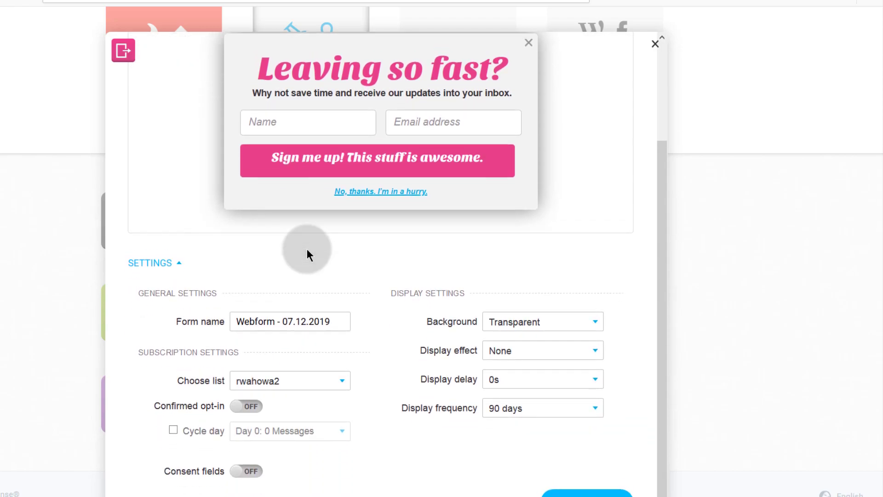
pyautogui.scroll(2, 307, 249)
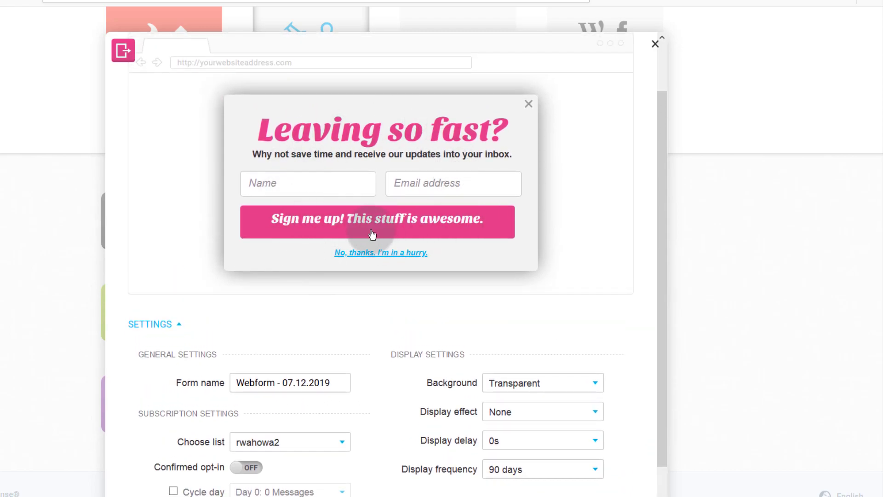
pyautogui.scroll(-2, 223, 288)
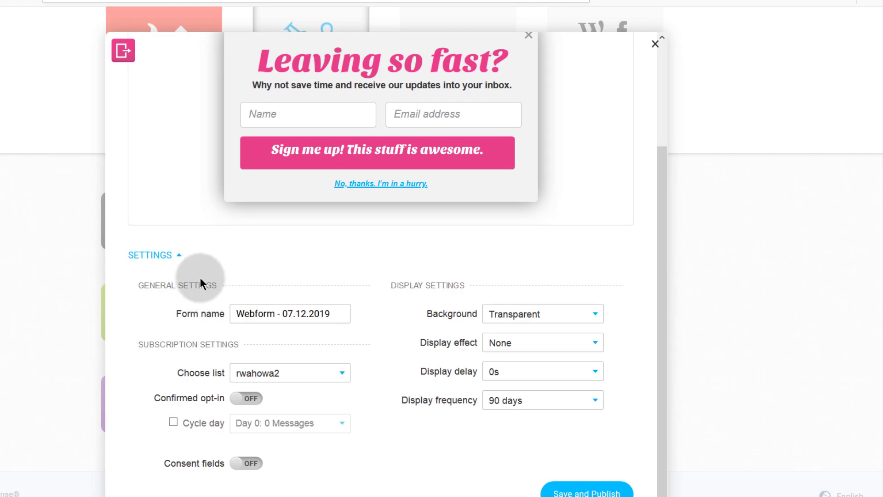
# In the popup's settings, name the form "Exit Popup" and choose business2 as its subscription list
pyautogui.click(178, 257)
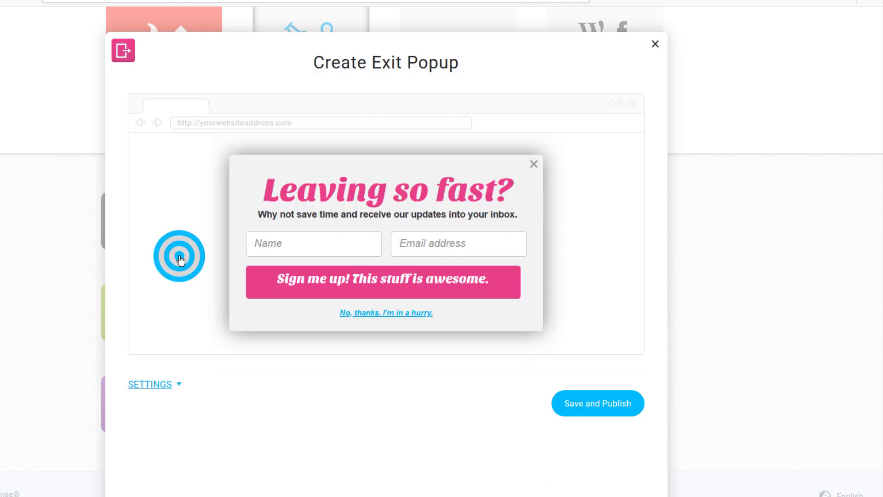
pyautogui.click(180, 387)
pyautogui.scroll(-4, 163, 339)
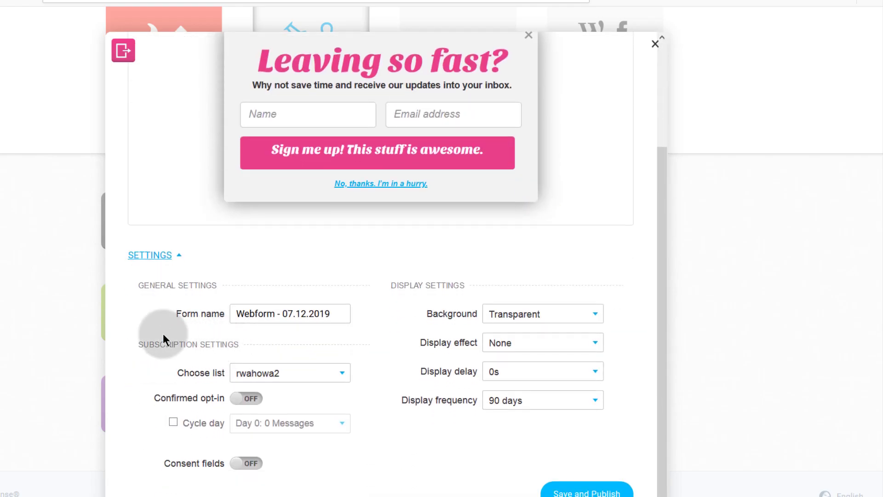
pyautogui.moveTo(340, 311); pyautogui.dragTo(211, 312)
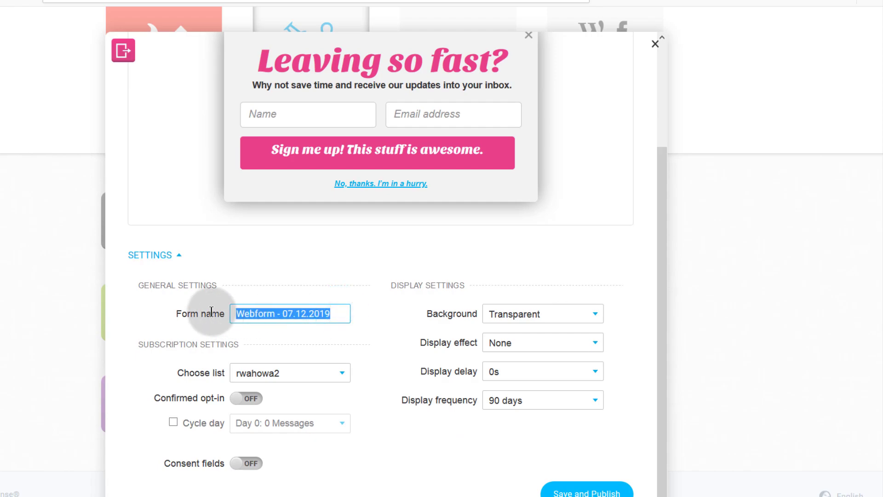
pyautogui.write('Exit Popup')
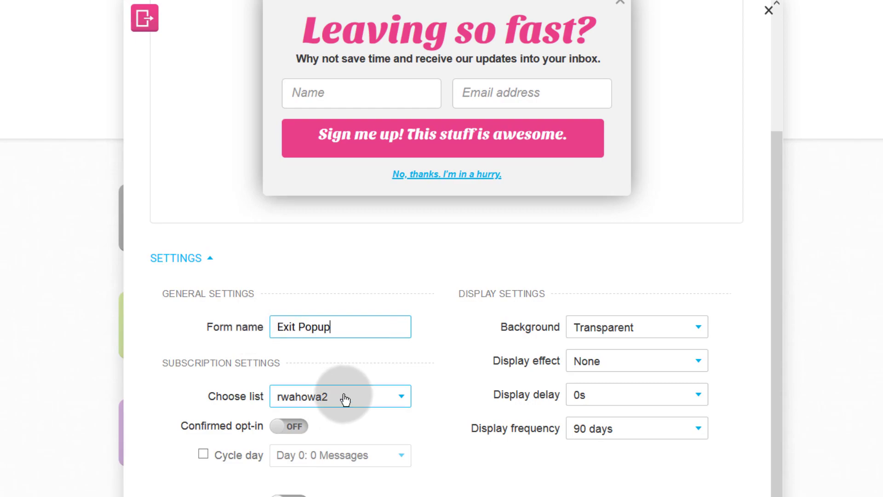
pyautogui.click(324, 394)
pyautogui.click(301, 434)
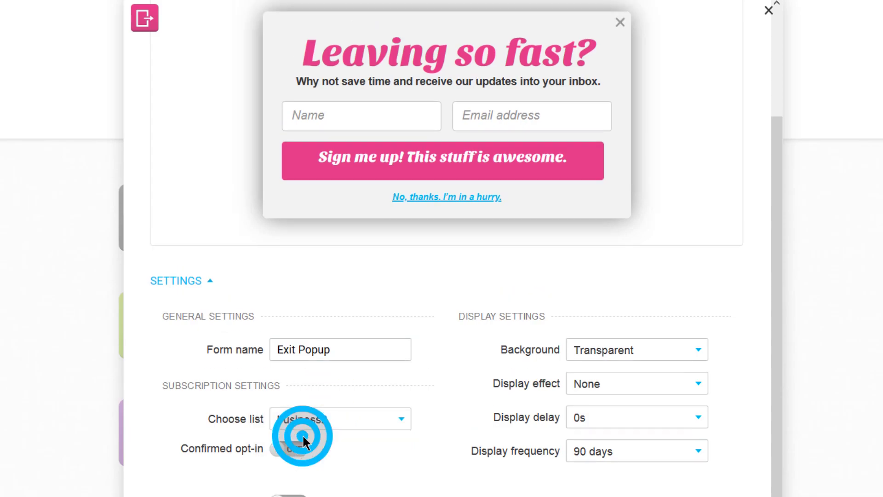
pyautogui.scroll(-1, 150, 455)
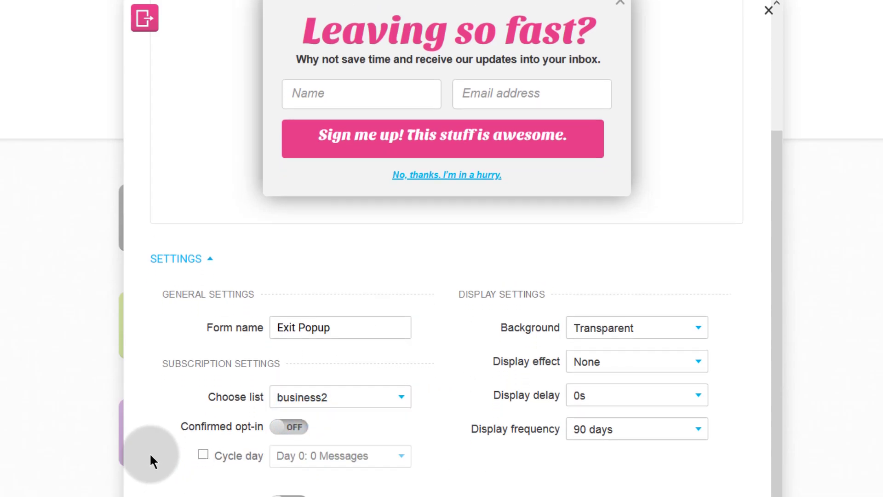
pyautogui.click(295, 428)
pyautogui.click(294, 427)
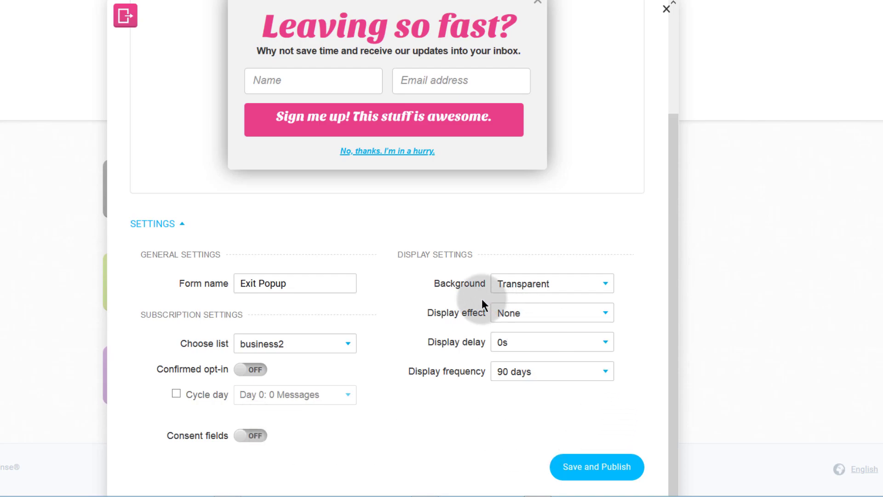
# Set the exit popup's background to Light and its display frequency to 7 days
pyautogui.click(554, 286)
pyautogui.click(516, 318)
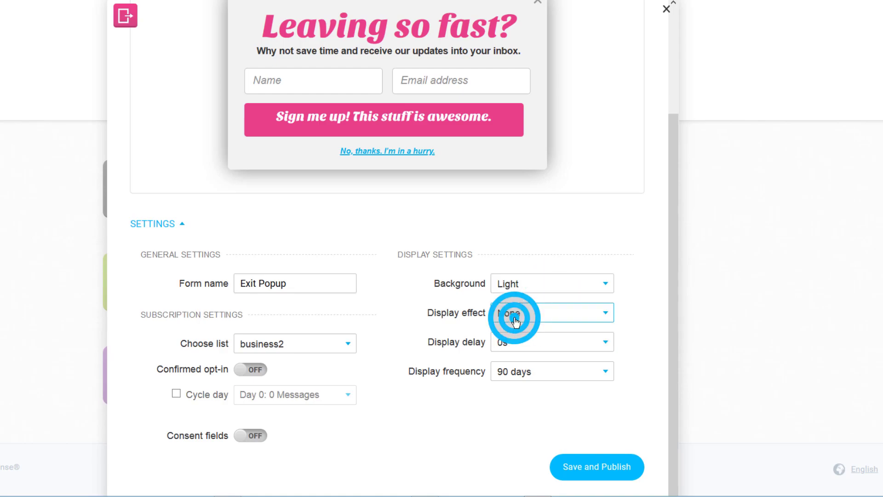
pyautogui.click(565, 370)
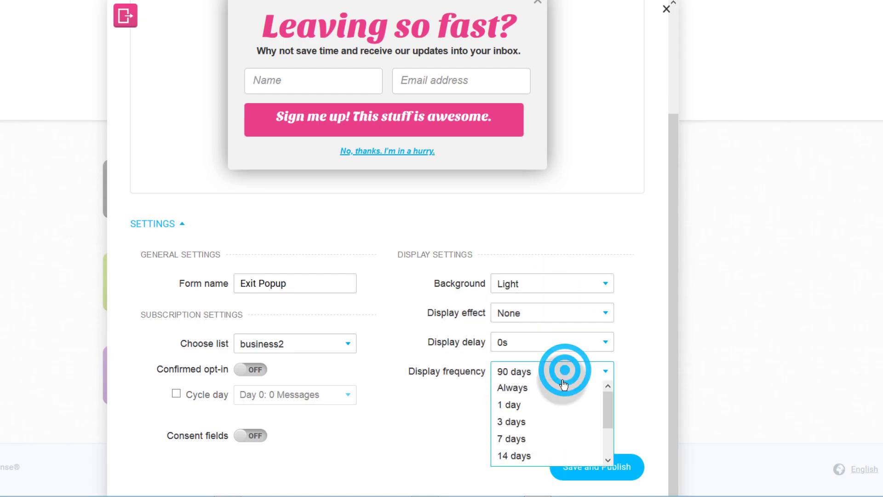
pyautogui.click(520, 371)
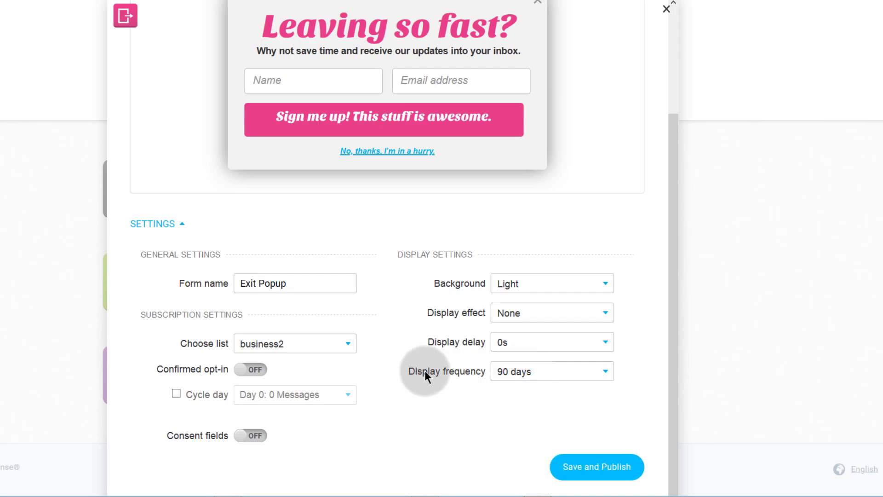
pyautogui.click(513, 372)
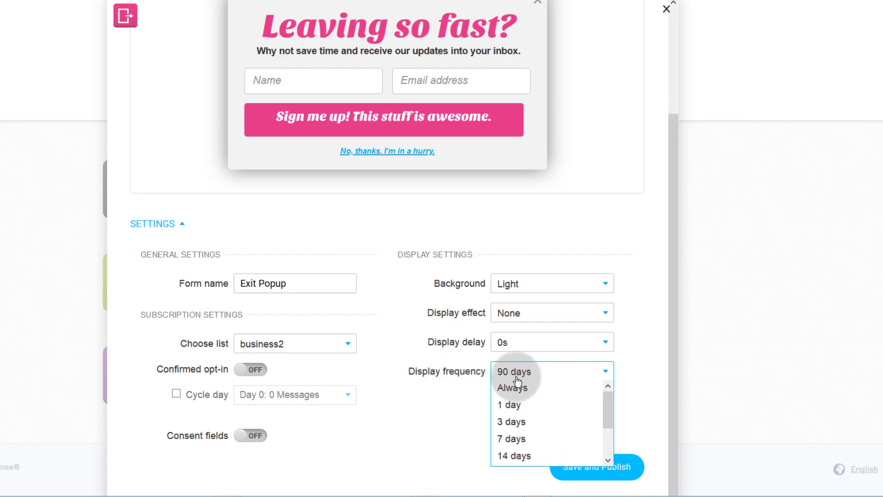
pyautogui.click(524, 390)
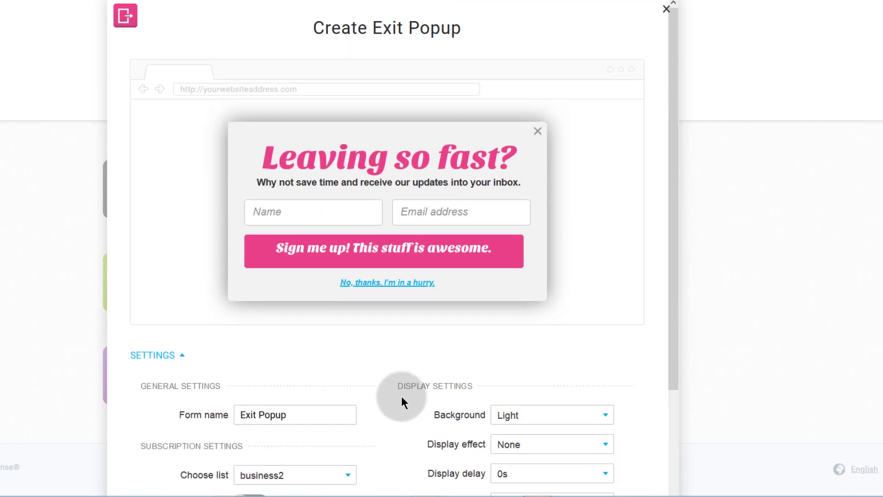
pyautogui.click(525, 371)
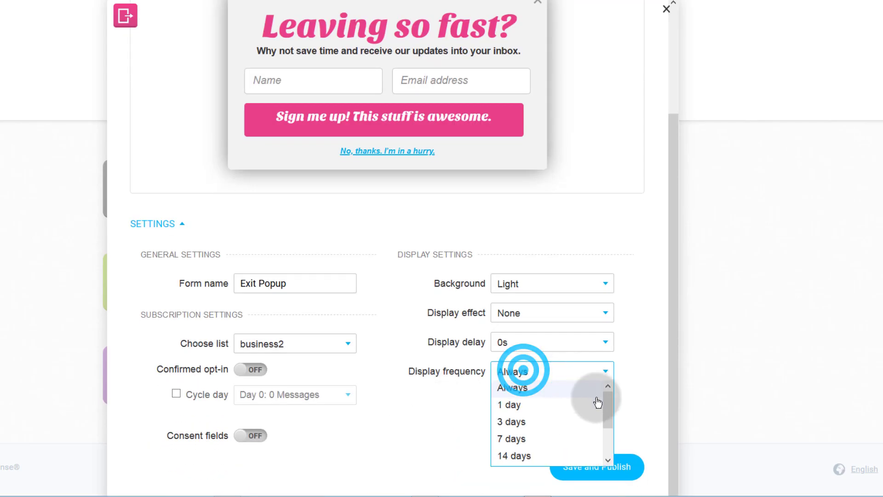
pyautogui.click(520, 437)
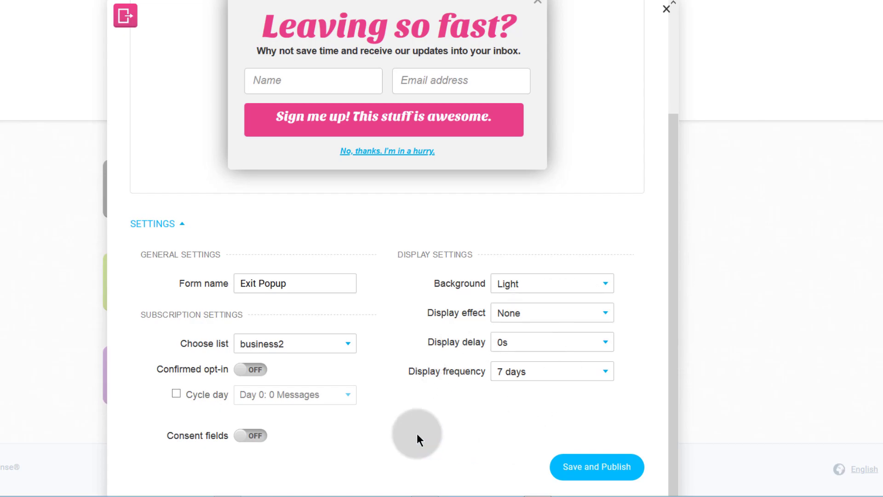
# Select the popup preview's headline, subtitle, input fields and sign-up button in turn to examine their formatting options
pyautogui.scroll(3, 355, 223)
pyautogui.click(303, 161)
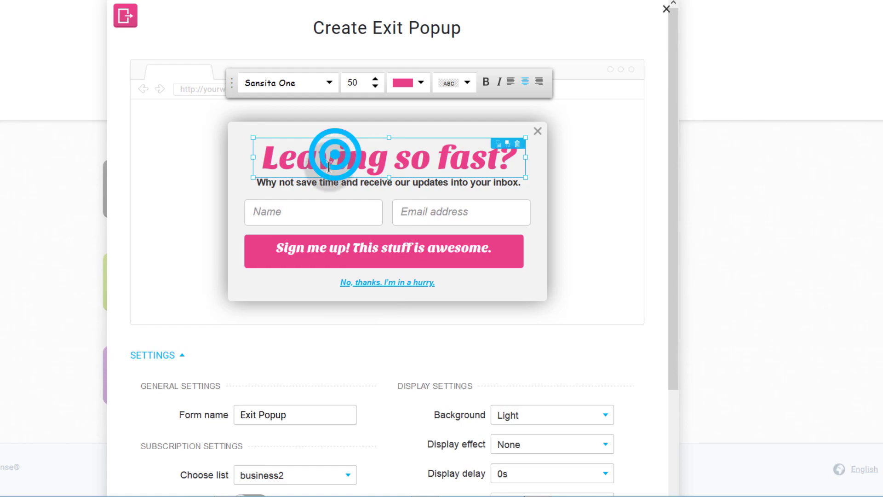
pyautogui.click(313, 179)
pyautogui.click(294, 214)
pyautogui.click(428, 215)
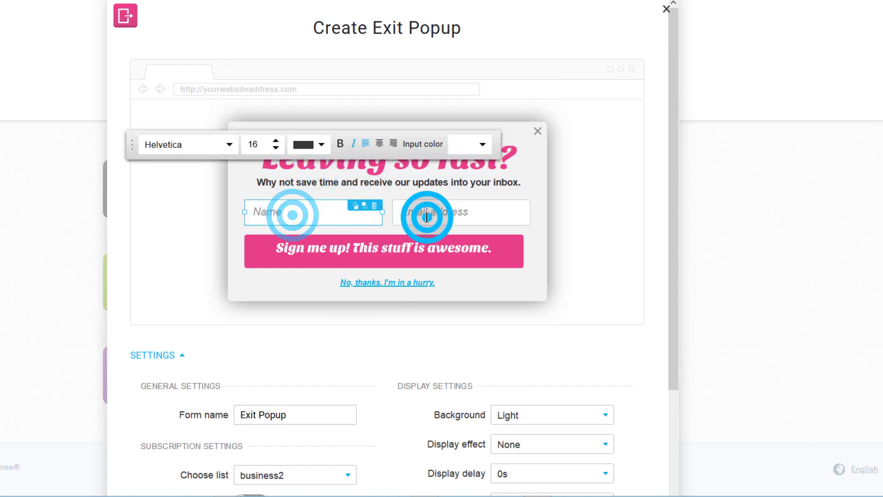
pyautogui.click(405, 247)
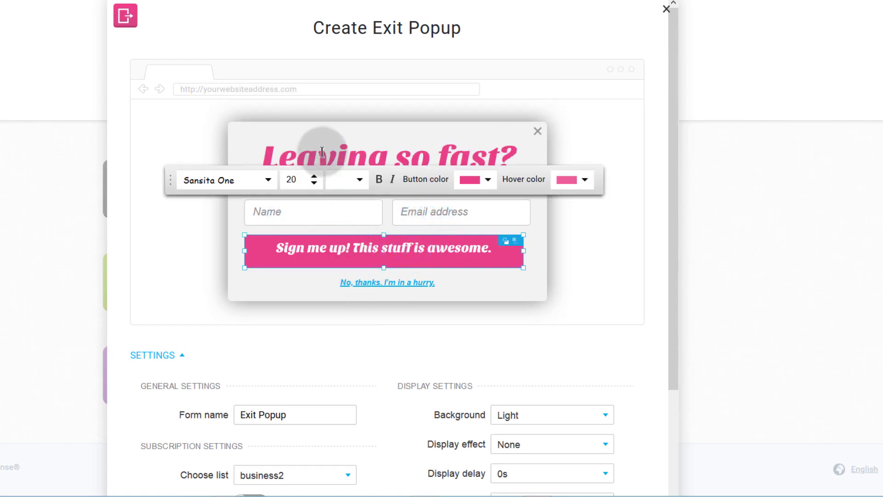
pyautogui.click(322, 152)
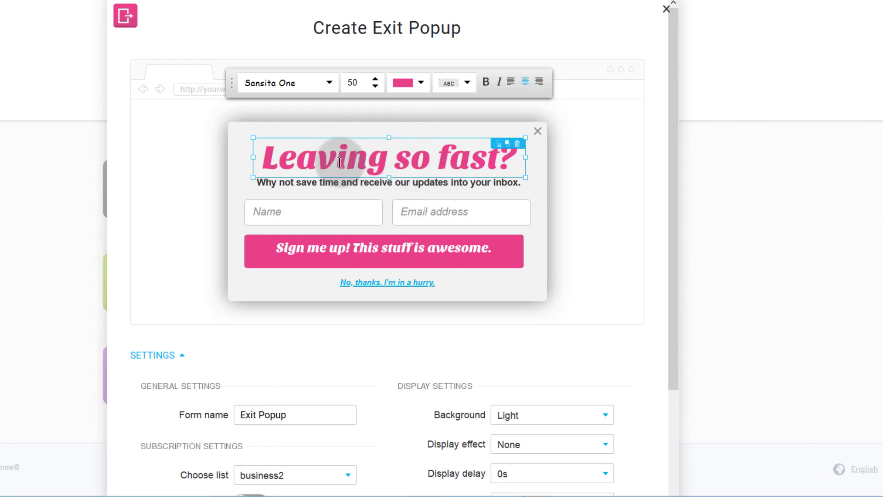
# Change the text colour of the popup's "Leaving so fast?" headline to black (#000000)
pyautogui.click(392, 162)
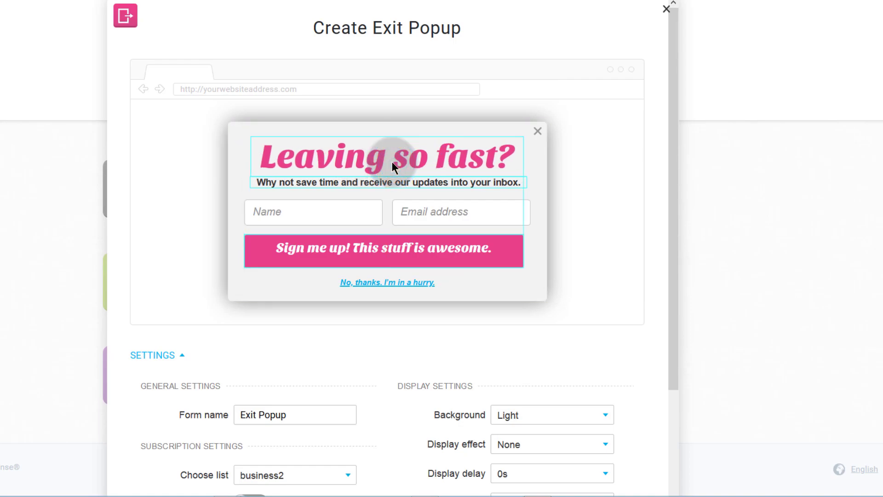
pyautogui.click(419, 84)
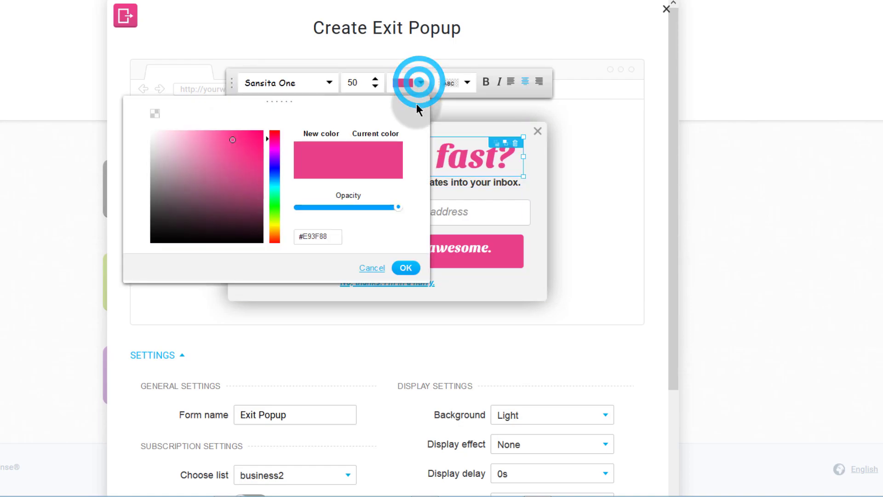
pyautogui.click(251, 239)
pyautogui.click(406, 267)
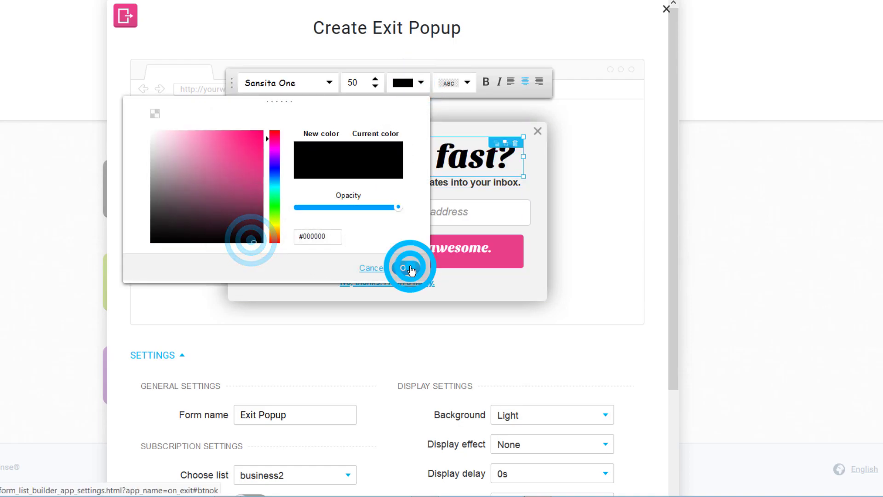
# Set the font of the subtitle below the popup headline to Alfa Slab One
pyautogui.click(296, 183)
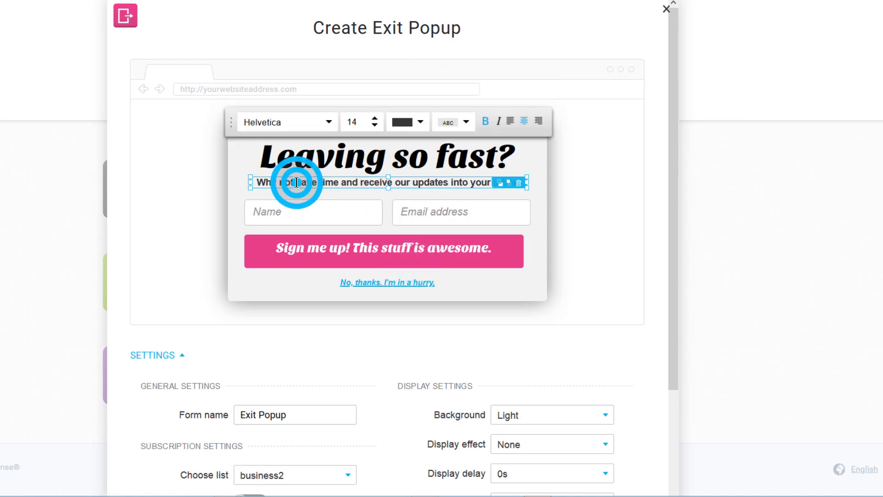
pyautogui.click(279, 184)
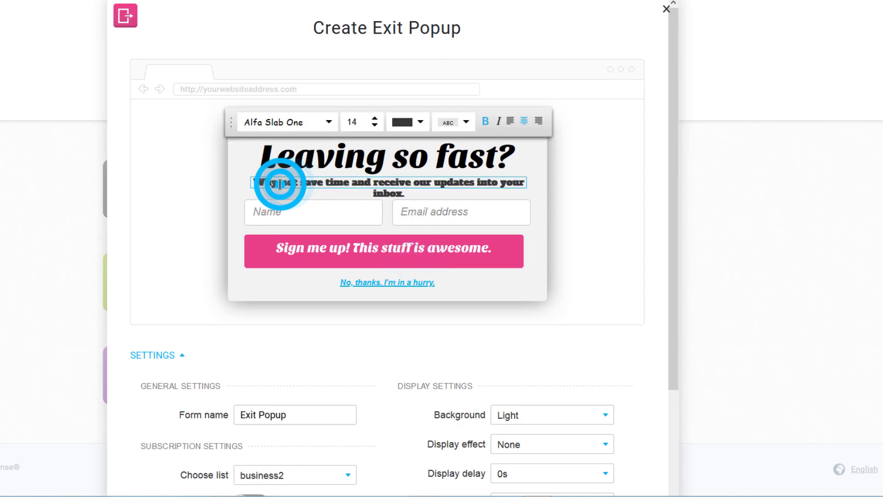
pyautogui.click(295, 181)
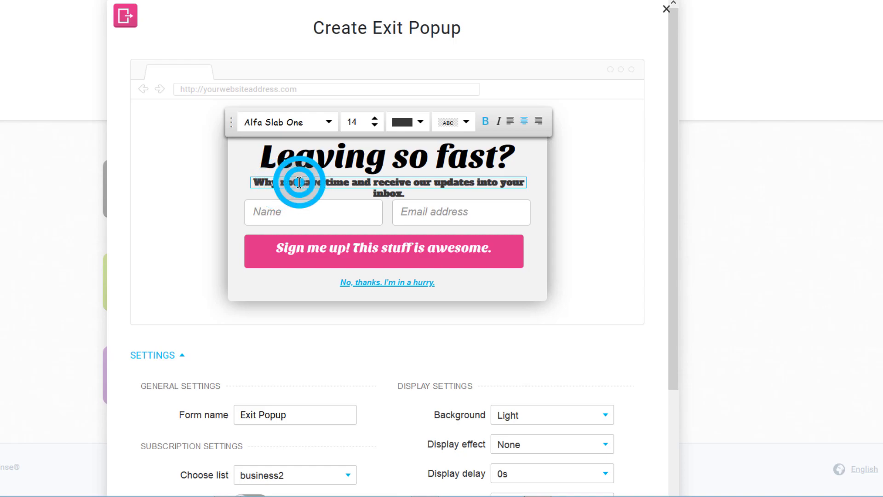
# Check the Name and Email address fields' formatting options and widen the Name field slightly
pyautogui.click(286, 211)
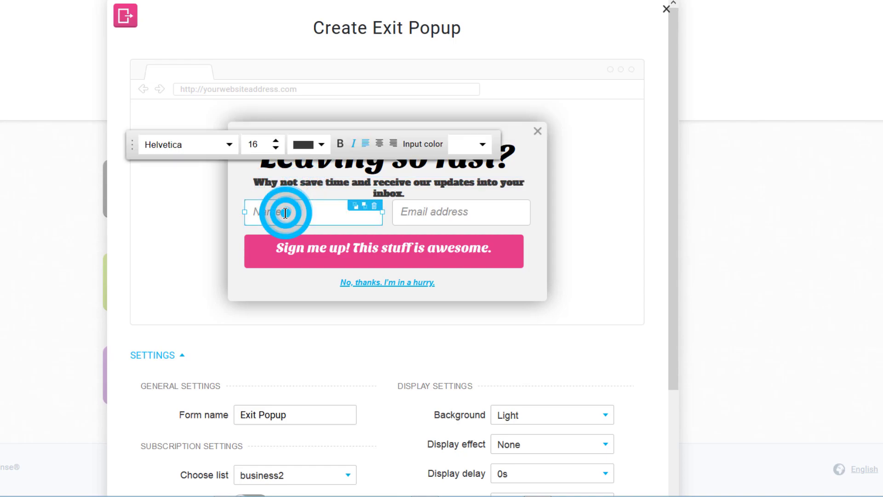
pyautogui.click(322, 146)
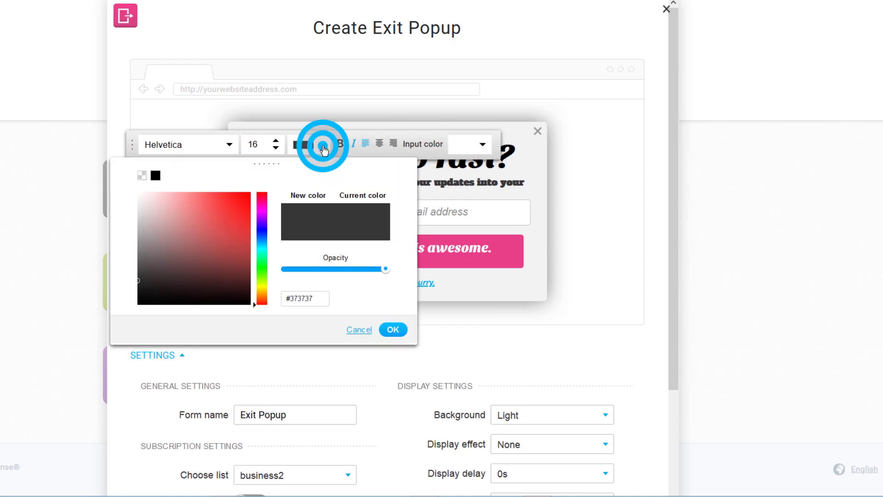
pyautogui.click(459, 191)
pyautogui.click(441, 213)
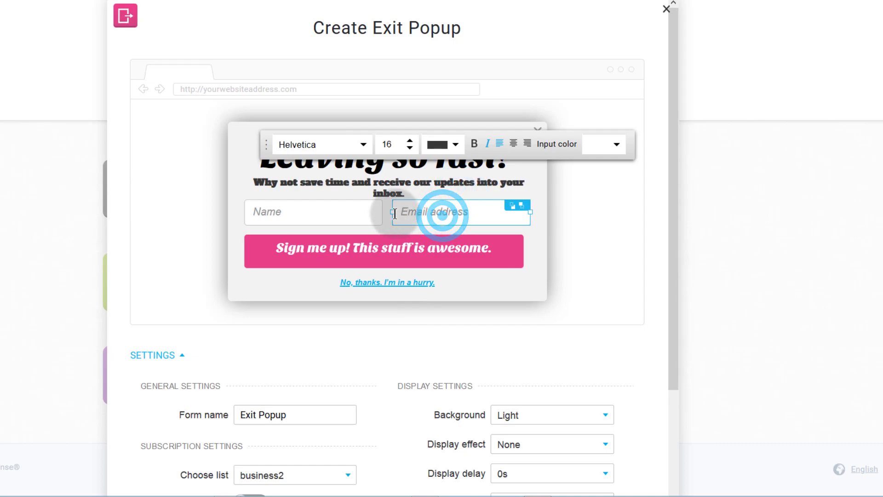
pyautogui.click(361, 213)
pyautogui.moveTo(382, 211); pyautogui.dragTo(384, 212)
# Extend the popup box downward to make room below the "No, thanks" link
pyautogui.click(351, 245)
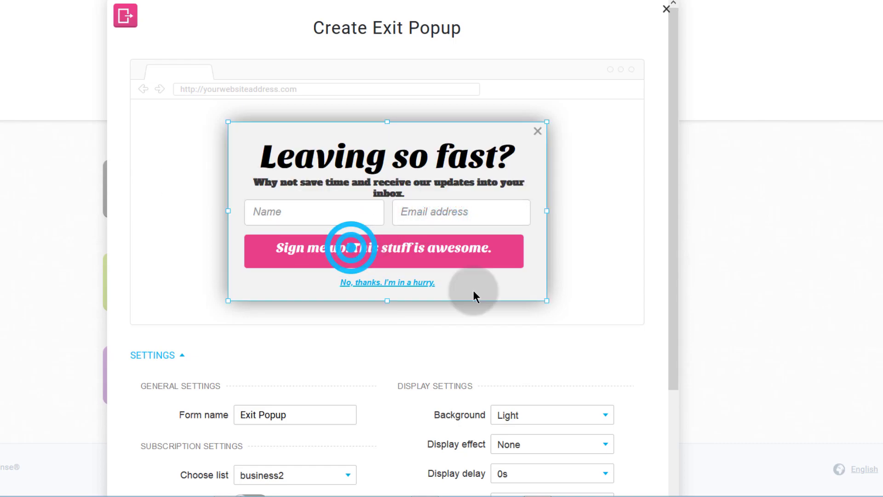
pyautogui.click(394, 303)
pyautogui.moveTo(386, 300); pyautogui.dragTo(393, 324)
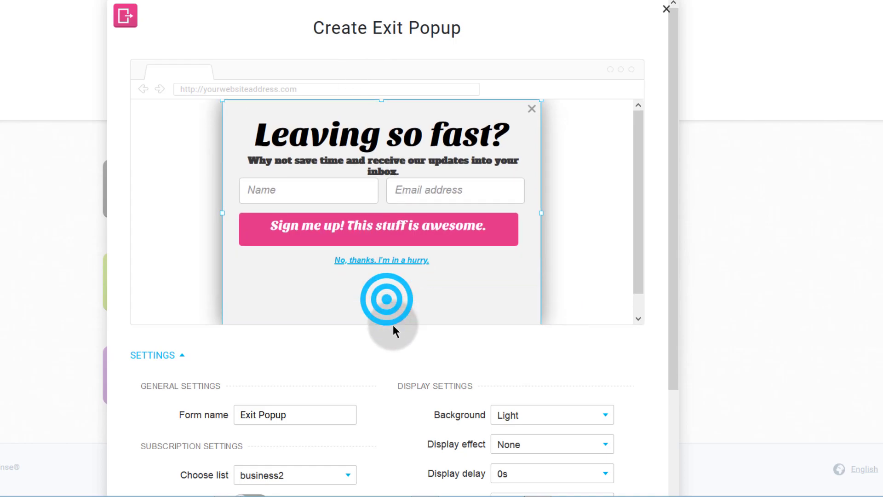
# Set the sign-up button's solid colour to red #E93F51
pyautogui.click(363, 225)
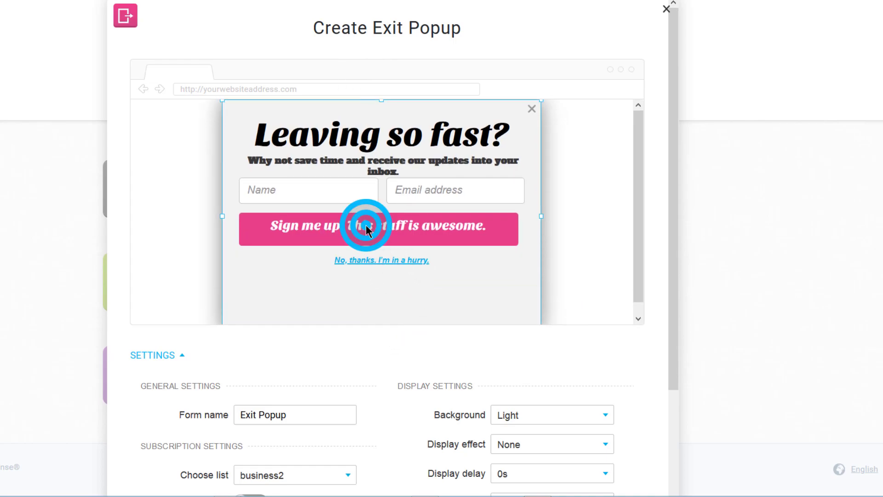
pyautogui.click(327, 235)
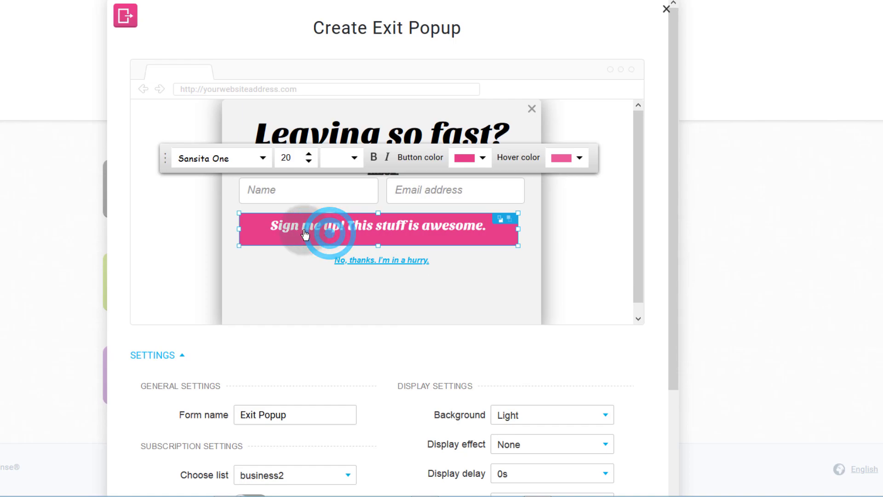
pyautogui.click(482, 157)
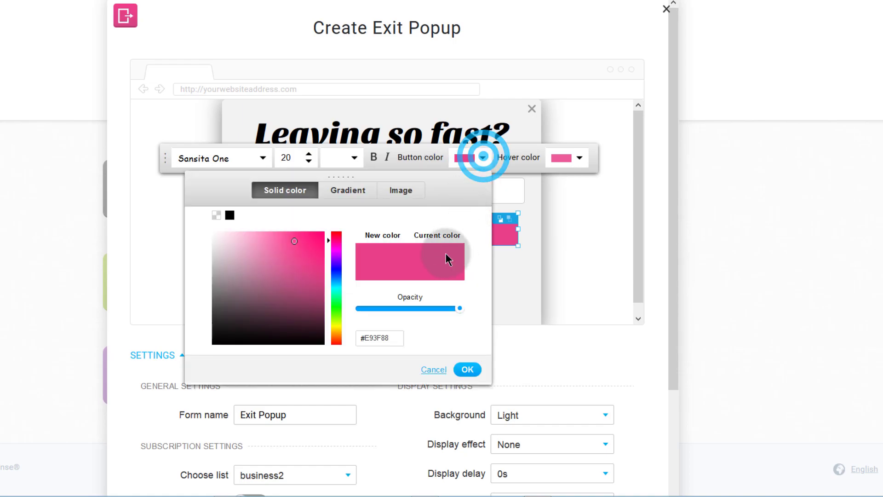
pyautogui.click(337, 235)
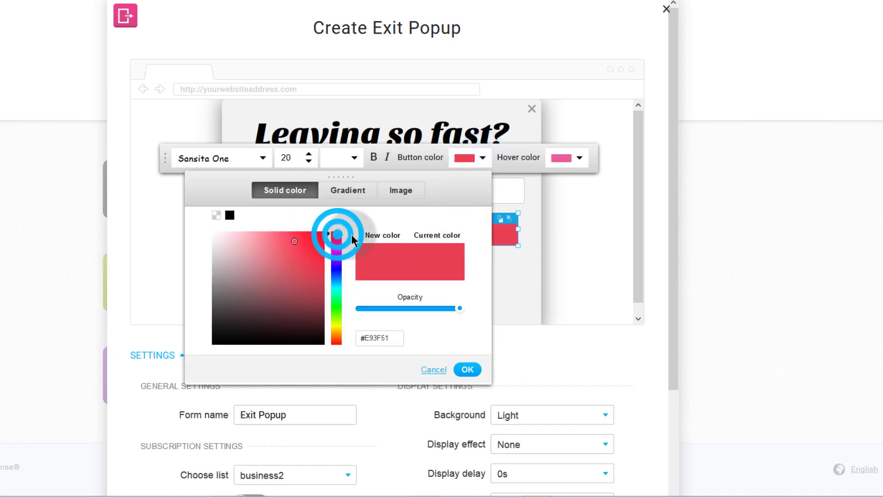
pyautogui.click(468, 367)
pyautogui.click(496, 283)
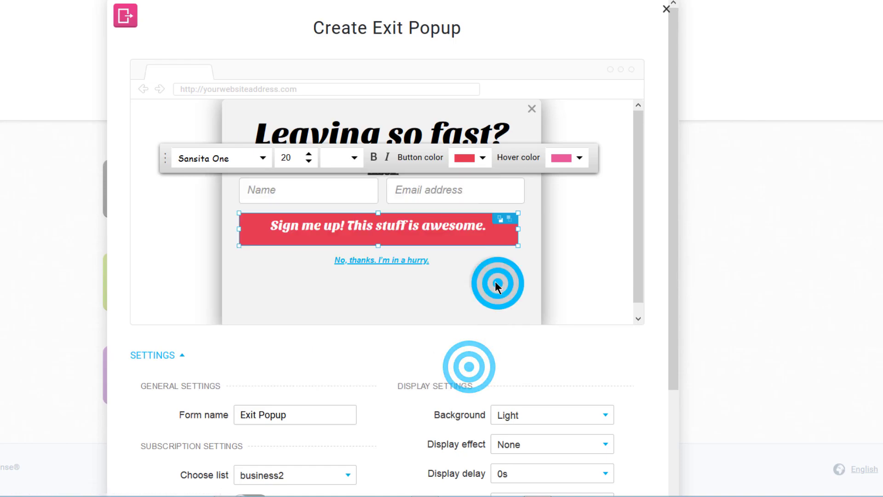
# Adjust the sign-up button's hover colour, keeping it a solid pink shade
pyautogui.click(579, 158)
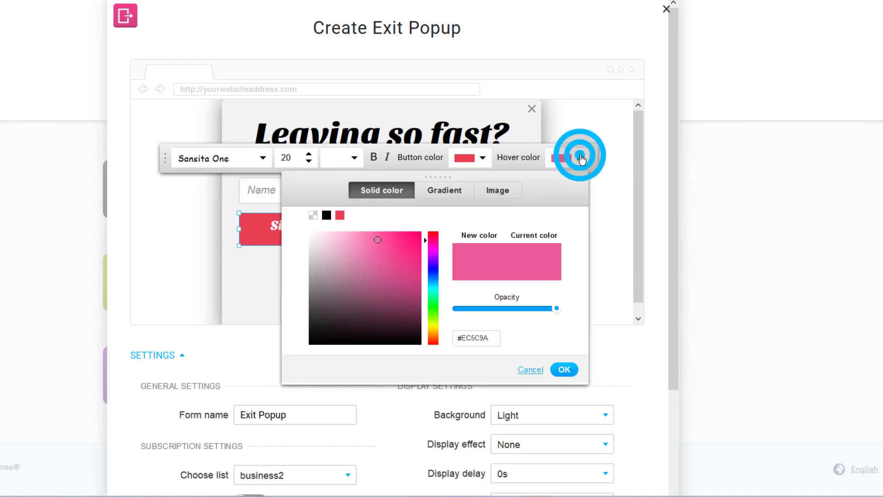
pyautogui.click(434, 238)
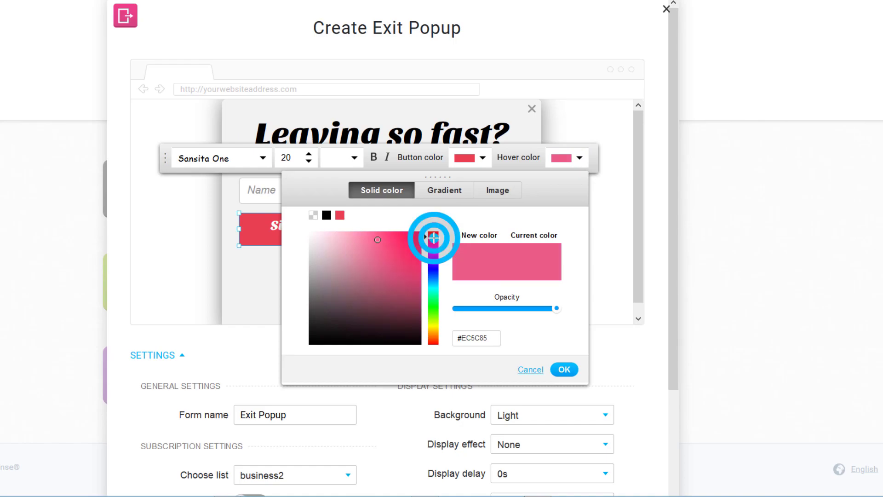
pyautogui.moveTo(433, 245); pyautogui.dragTo(433, 239)
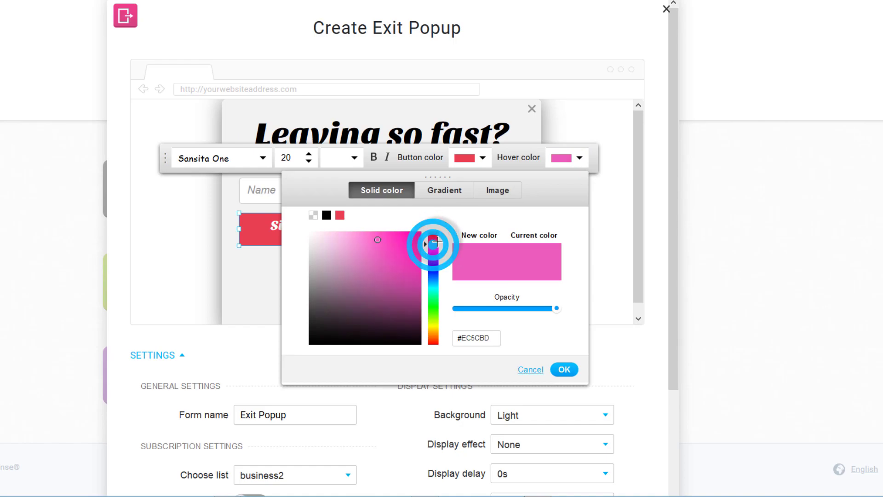
pyautogui.click(564, 371)
pyautogui.click(375, 225)
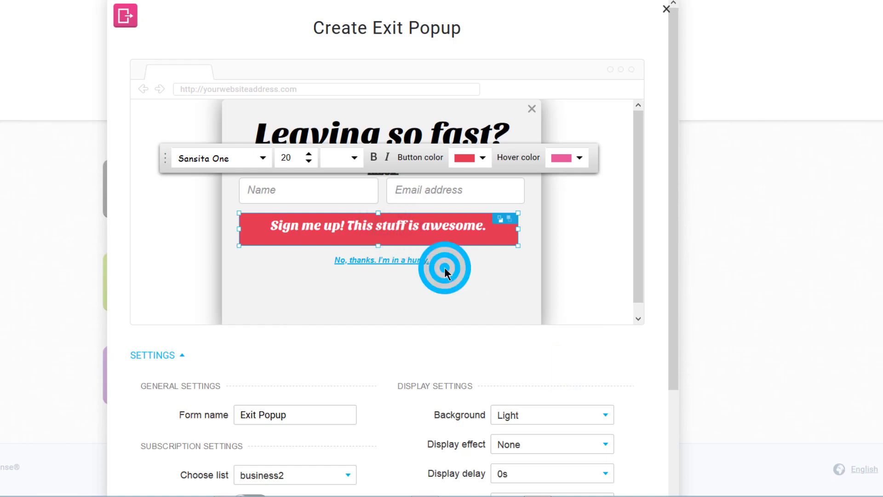
# Move the sign-up button down the popup and place the "No, thanks. I'm in a hurry." link beneath it
pyautogui.click(413, 188)
pyautogui.click(419, 242)
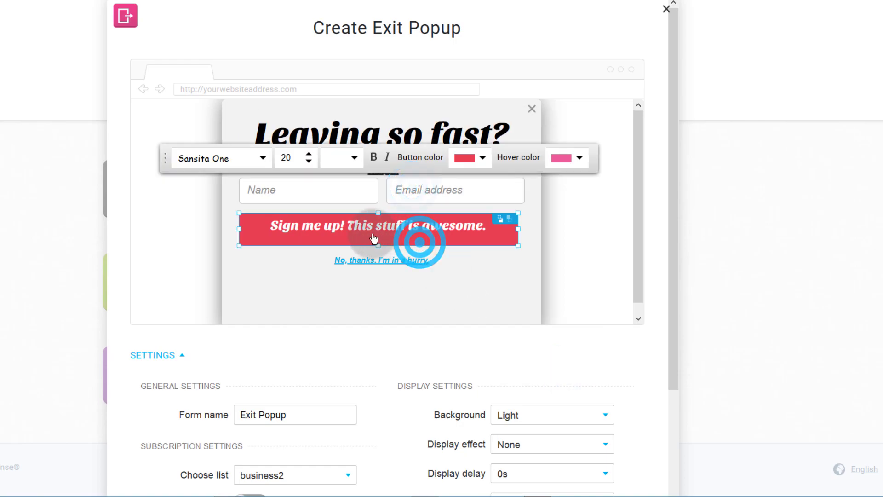
pyautogui.moveTo(365, 237); pyautogui.dragTo(337, 322)
pyautogui.scroll(-1, 531, 295)
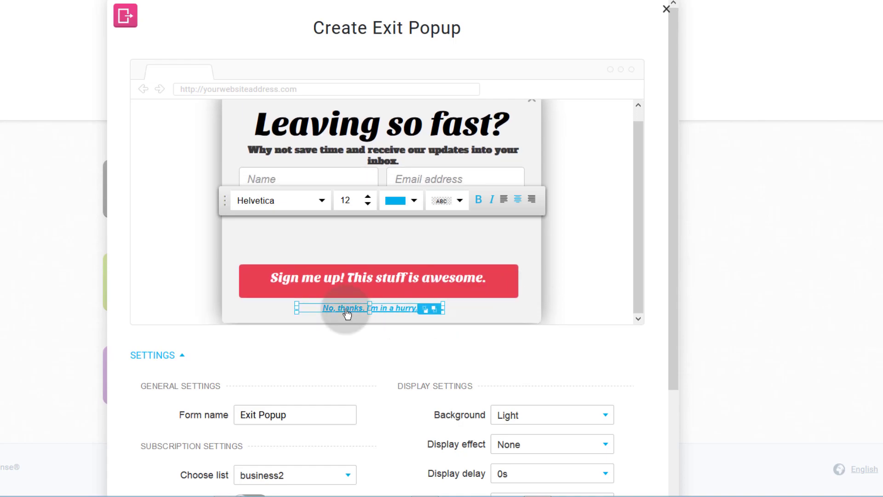
# Move the Email address field onto its own row above the sign-up button and widen it to about the button's width
pyautogui.click(305, 240)
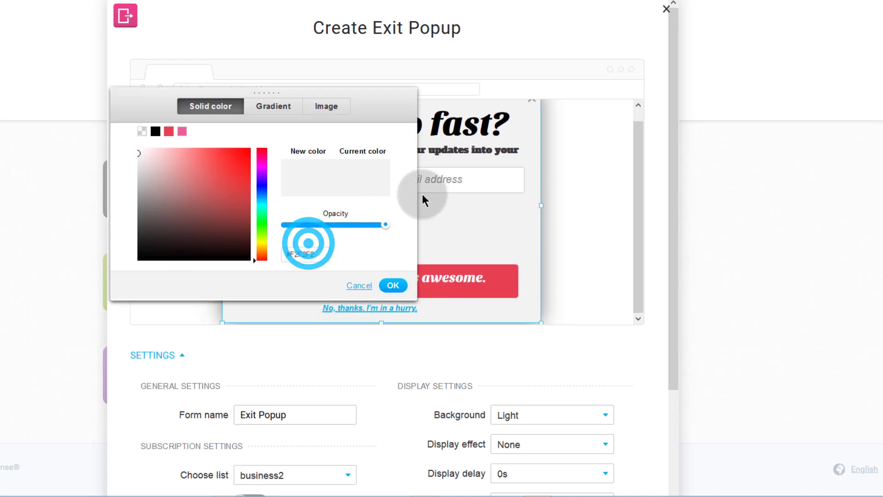
pyautogui.click(450, 179)
pyautogui.moveTo(394, 178); pyautogui.dragTo(245, 238)
pyautogui.moveTo(378, 238); pyautogui.dragTo(515, 244)
# Widen the Name field to match the width of the sign-up button
pyautogui.click(380, 177)
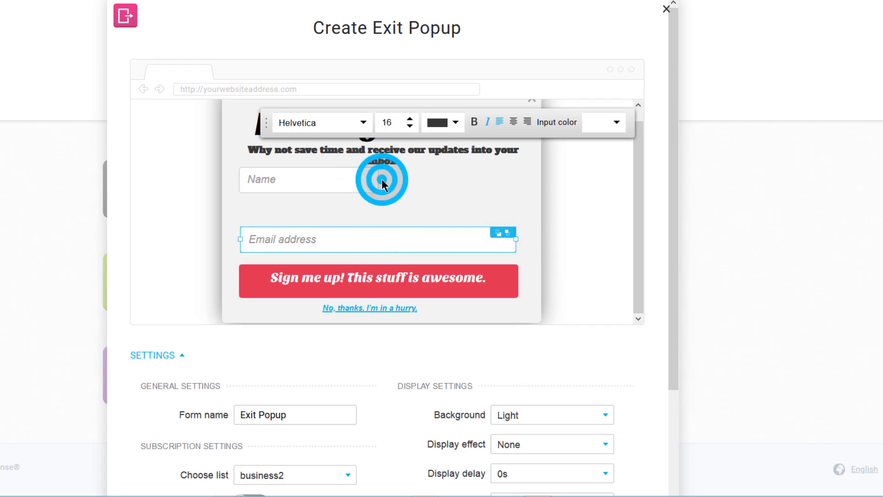
pyautogui.click(440, 198)
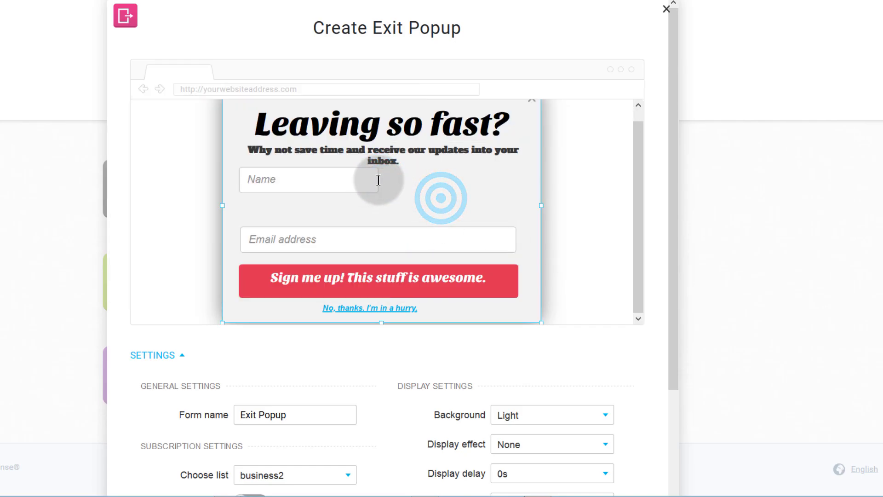
pyautogui.click(375, 180)
pyautogui.moveTo(377, 180); pyautogui.dragTo(518, 183)
# Move the Name field slightly down and the Email address field slightly up to even out their spacing
pyautogui.click(342, 179)
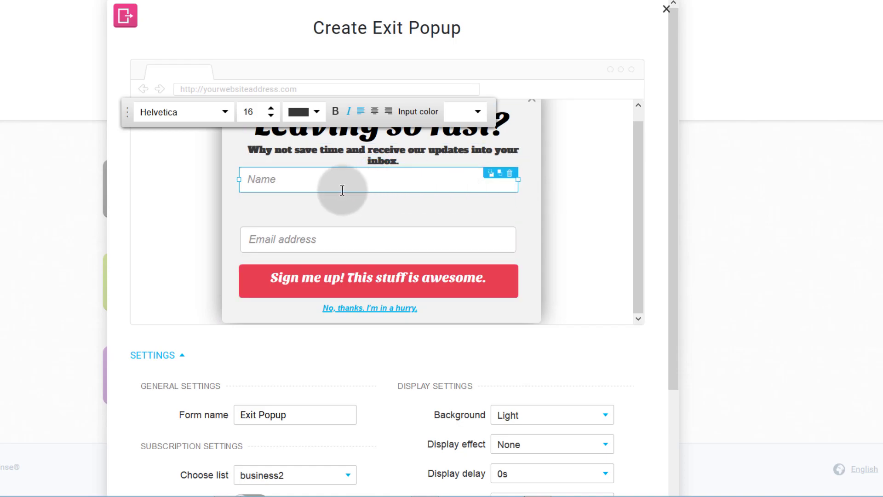
pyautogui.moveTo(341, 179); pyautogui.dragTo(343, 190)
pyautogui.moveTo(360, 234); pyautogui.dragTo(361, 229)
# Change the sign-up button's text to "Add me up! This stuff is awesome."
pyautogui.click(339, 275)
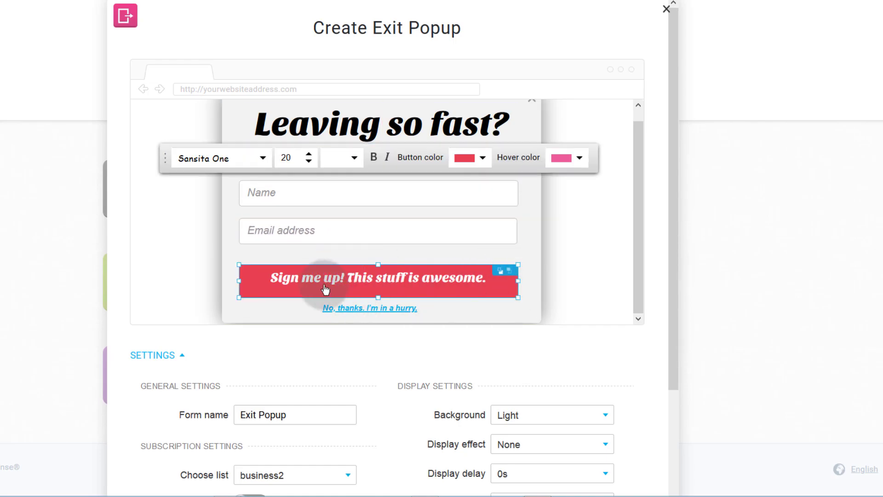
pyautogui.click(302, 273)
pyautogui.click(302, 284)
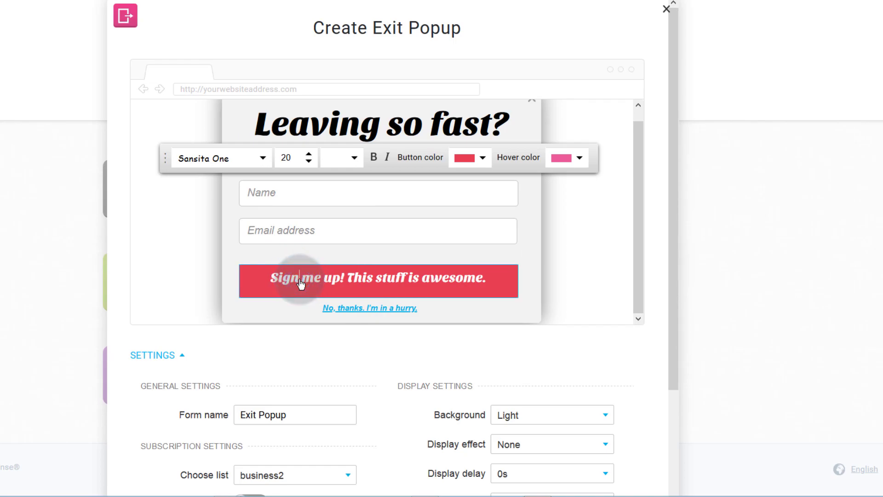
pyautogui.press('BackSpace')
pyautogui.press('BackSpace')
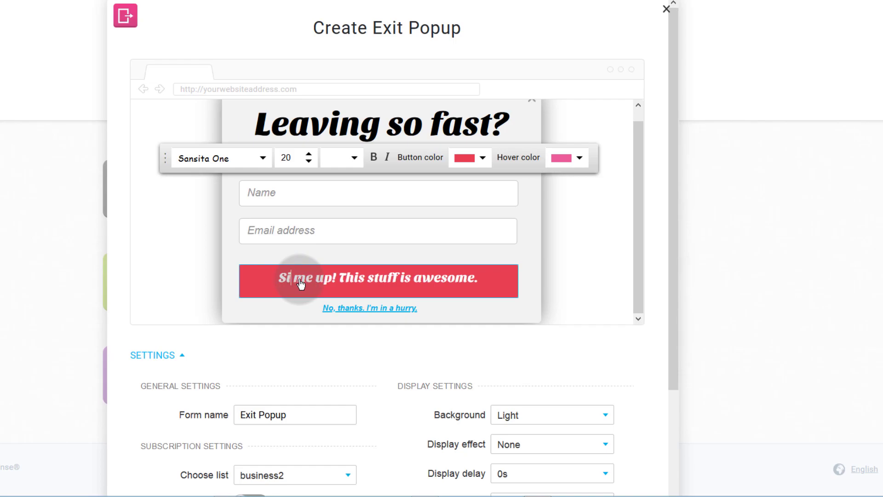
pyautogui.write('Add')
pyautogui.click(374, 197)
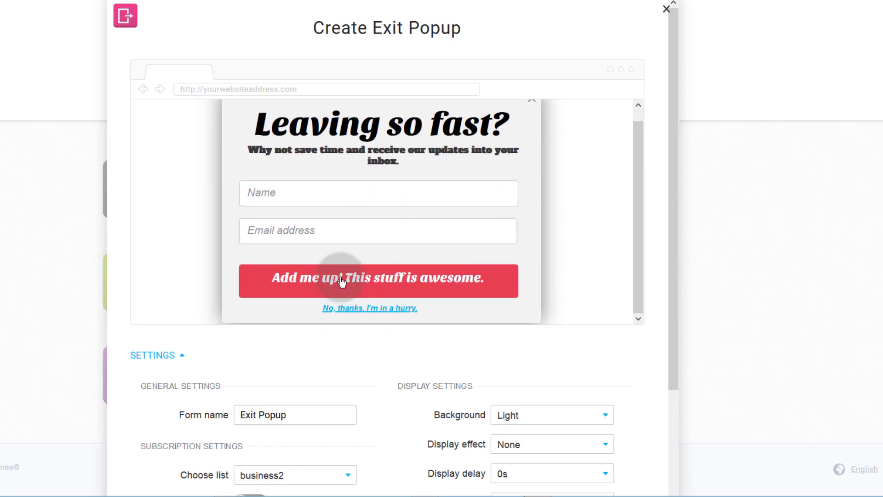
# Save and publish the exit popup form and go to its JavaScript embed code
pyautogui.scroll(1, 429, 182)
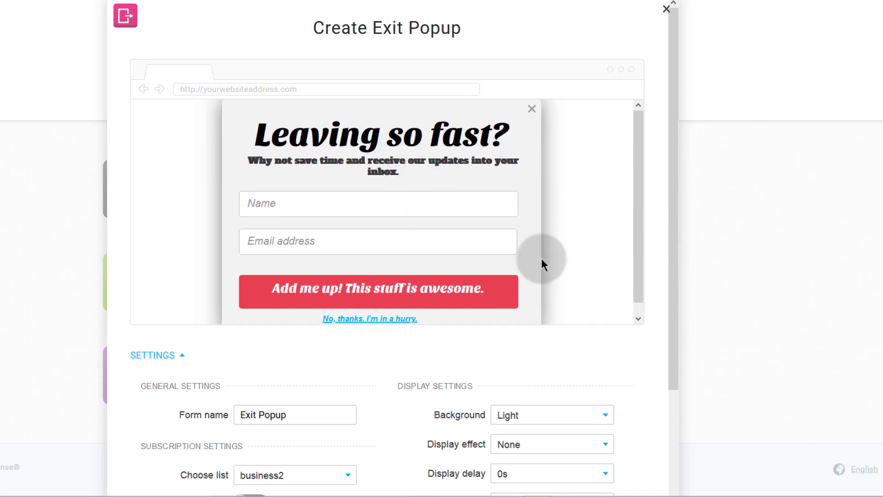
pyautogui.scroll(-3, 236, 372)
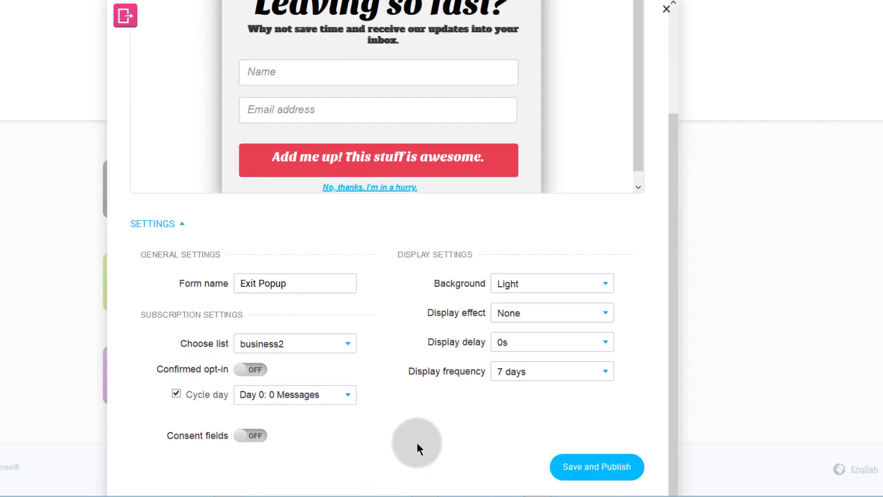
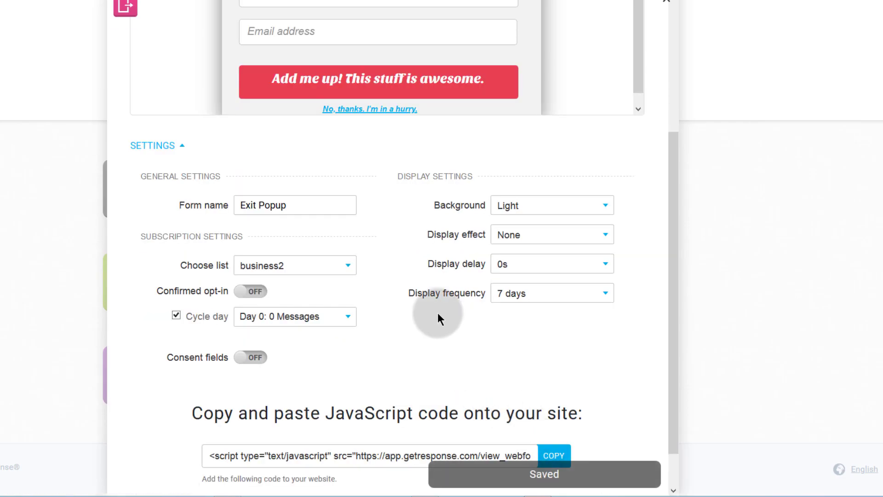
pyautogui.scroll(-1, 410, 307)
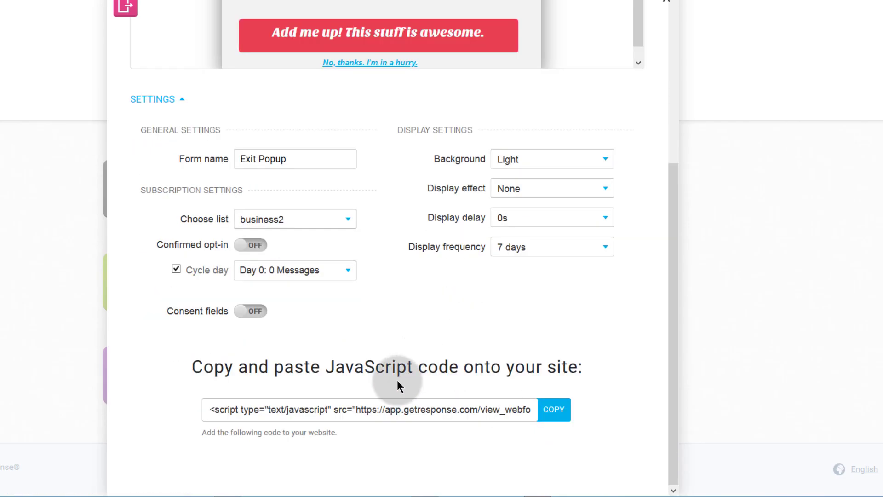
pyautogui.click(360, 409)
pyautogui.moveTo(360, 409); pyautogui.dragTo(361, 408)
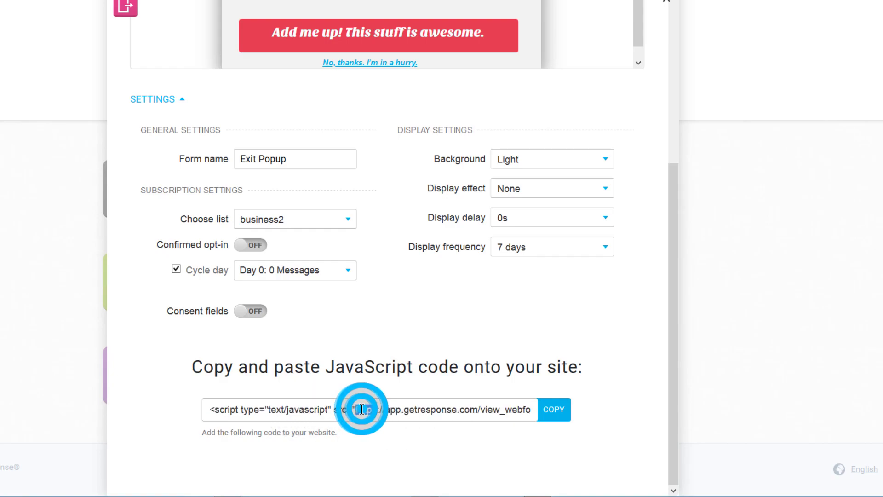
# Copy the exit popup form's JavaScript embed code
pyautogui.click(361, 409)
pyautogui.doubleClick(363, 409)
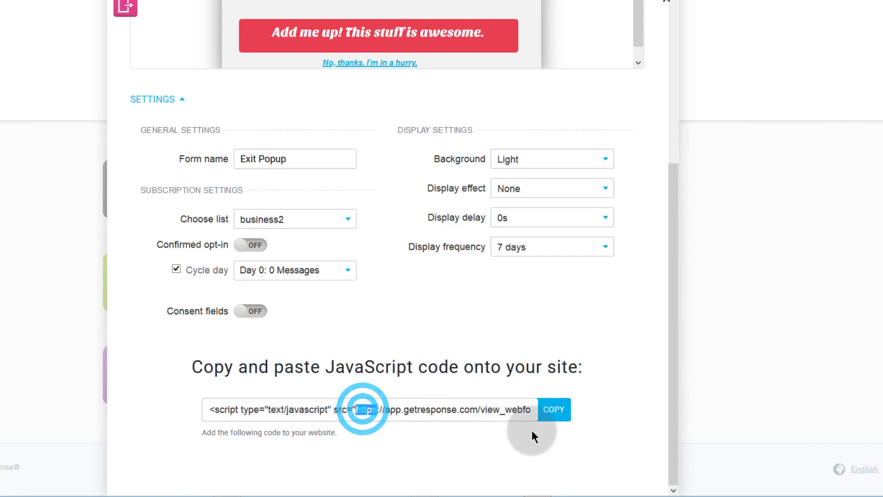
pyautogui.click(555, 411)
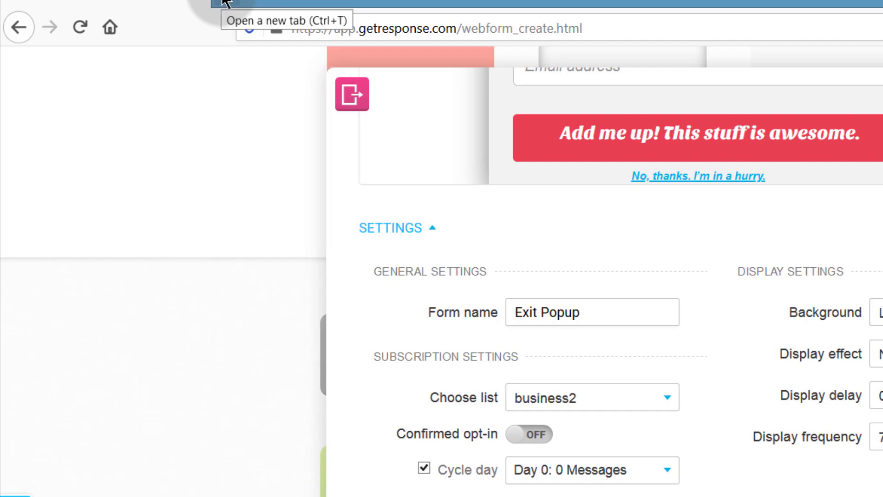
# Switch to the WordPress sample website in another browser tab and go to its admin dashboard
pyautogui.click(225, 2)
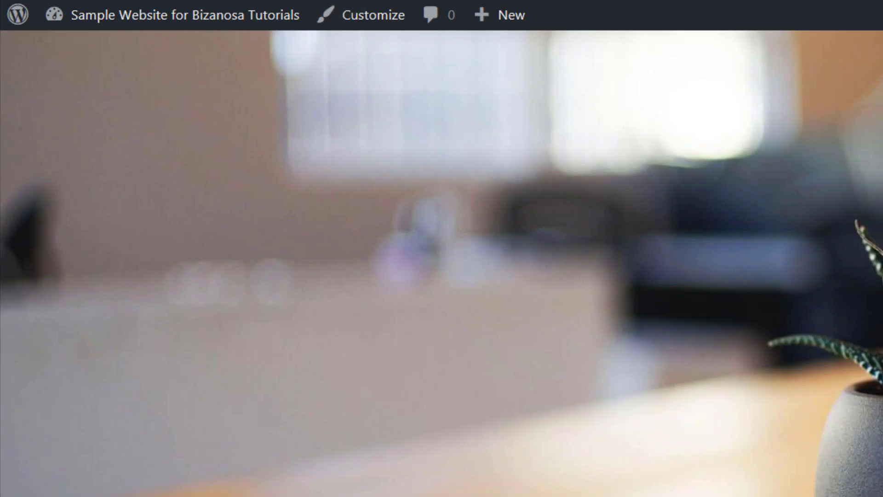
pyautogui.moveTo(115, 22)
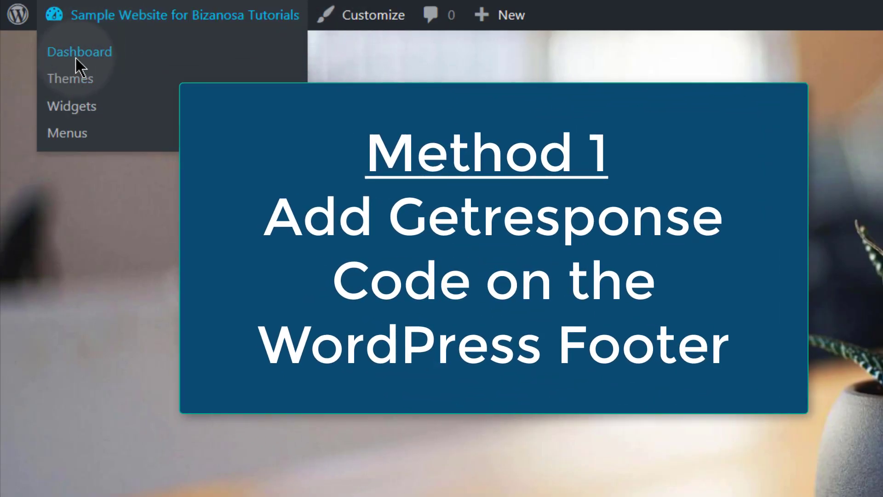
pyautogui.click(75, 54)
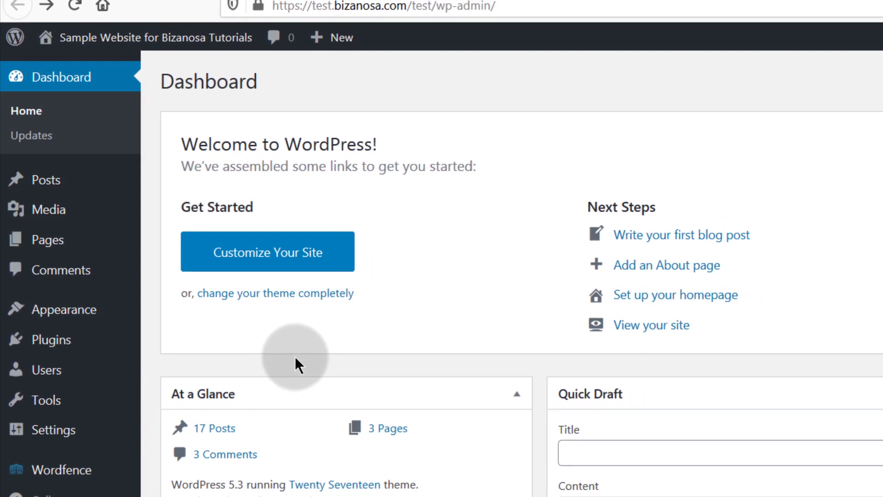
# Open the WordPress Theme Editor and accept the warning about making direct theme edits
pyautogui.moveTo(76, 307)
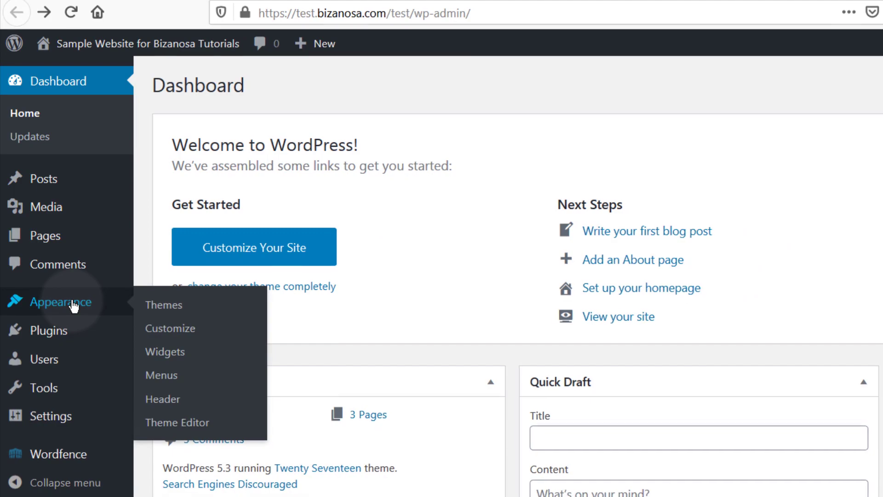
pyautogui.click(170, 416)
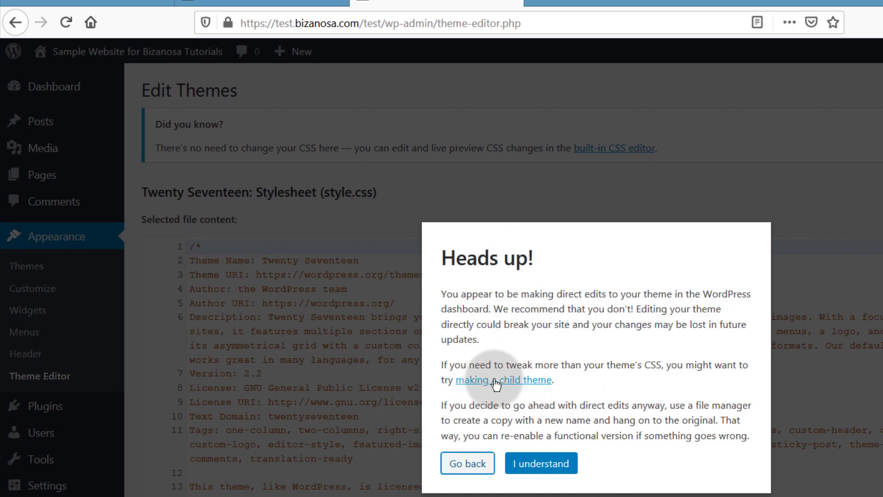
pyautogui.click(529, 469)
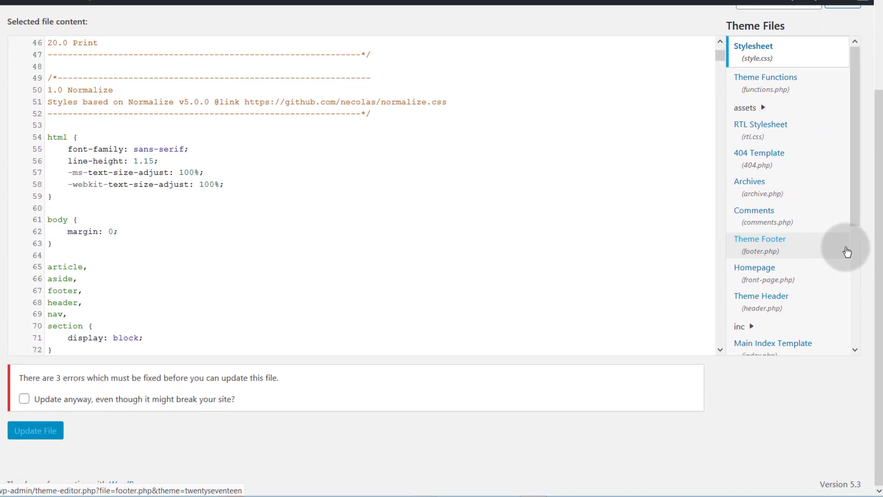
# Open the Twenty Seventeen theme's Theme Footer file (footer.php) for editing
pyautogui.scroll(-5, 803, 186)
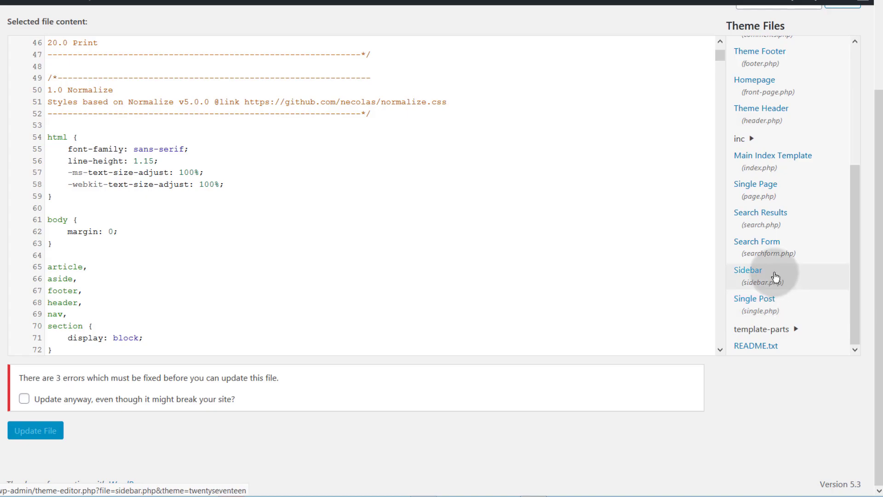
pyautogui.scroll(4, 775, 276)
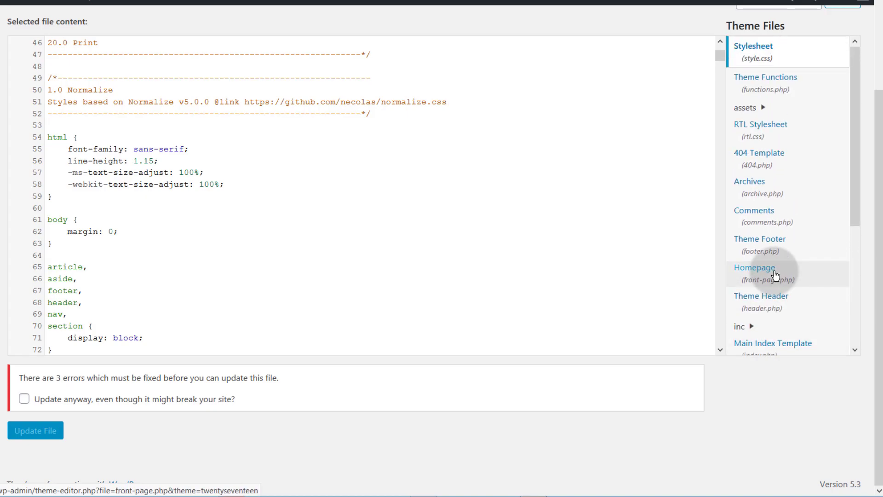
pyautogui.scroll(3, 775, 275)
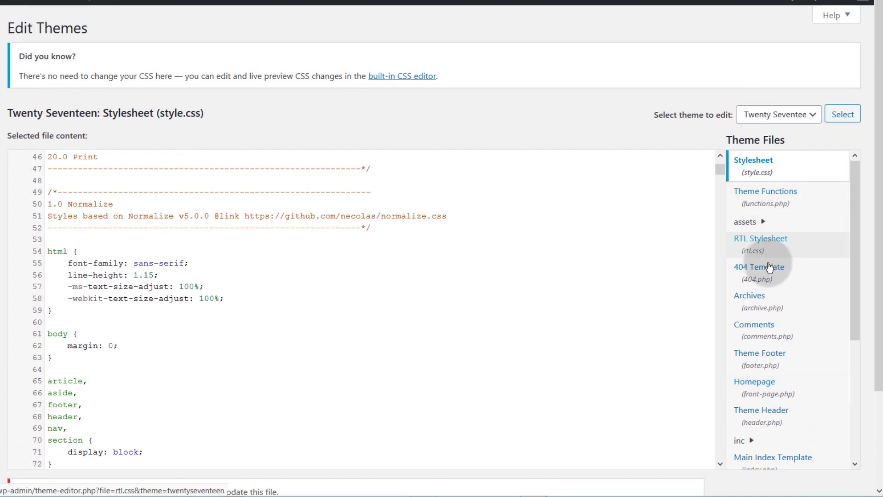
pyautogui.scroll(-2, 777, 281)
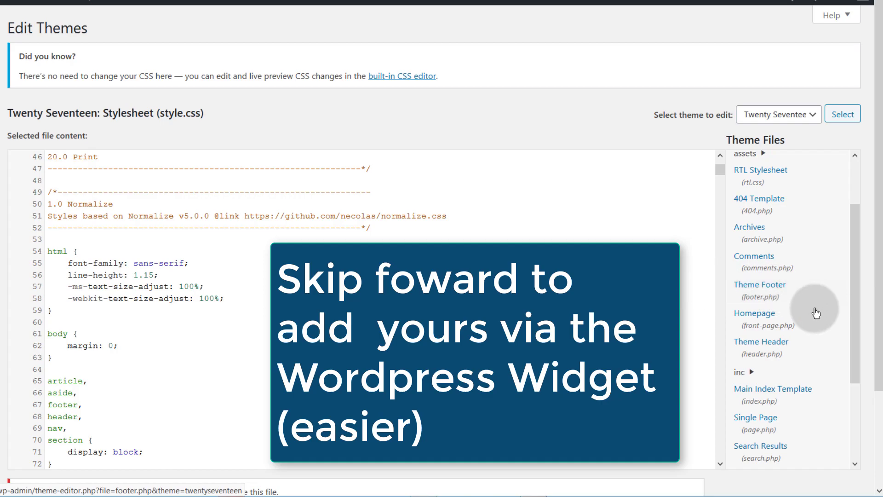
pyautogui.click(789, 293)
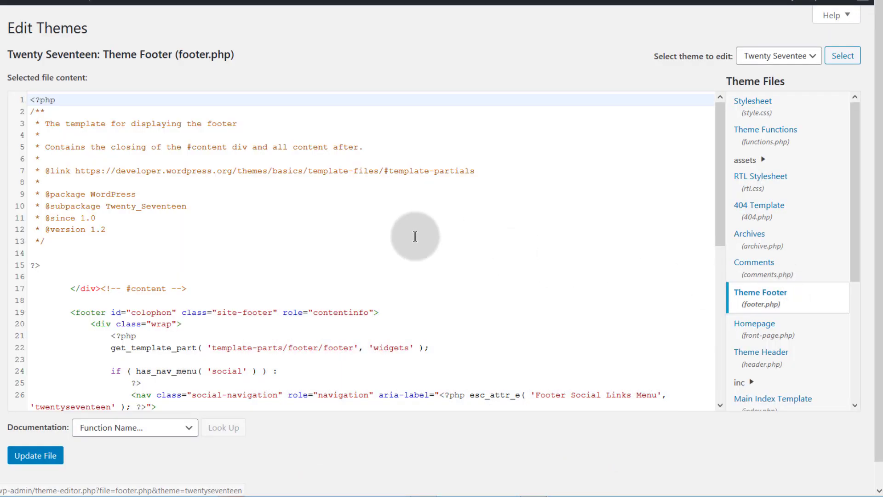
pyautogui.moveTo(212, 54); pyautogui.dragTo(231, 54)
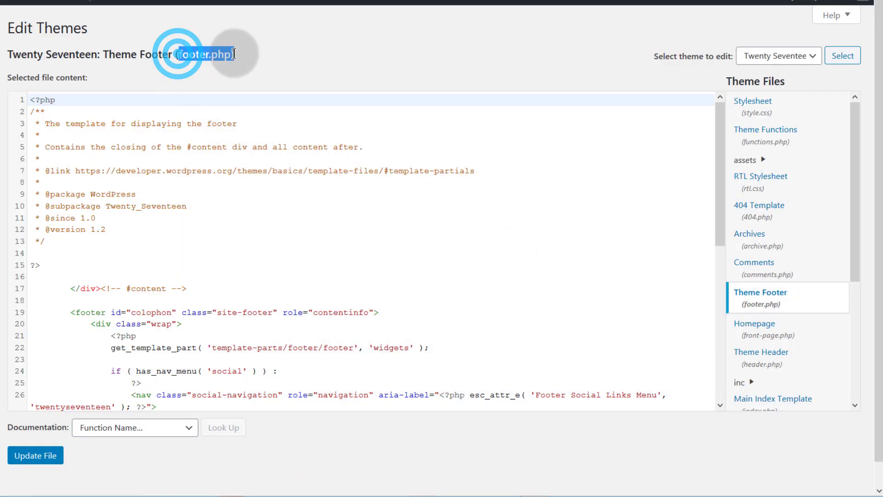
pyautogui.click(129, 241)
# Paste the GetResponse embed script on a new line directly above the wp_footer() call in footer.php and update the file
pyautogui.scroll(-8, 136, 253)
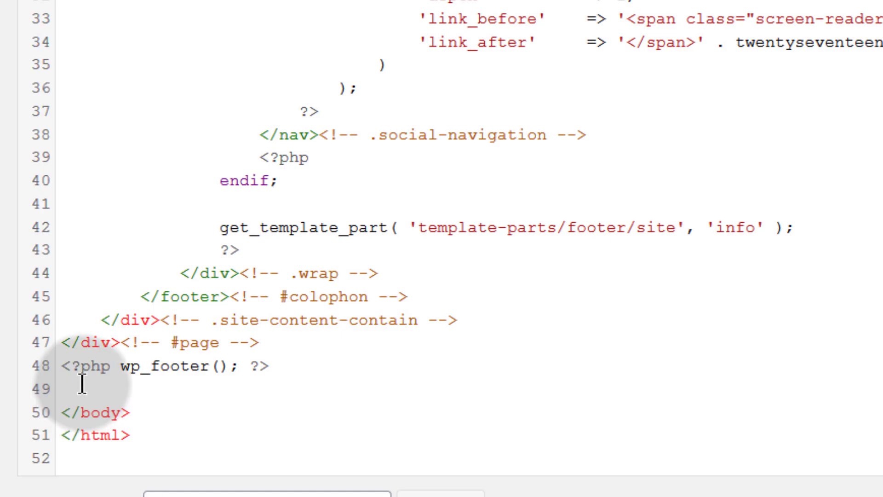
pyautogui.click(275, 339)
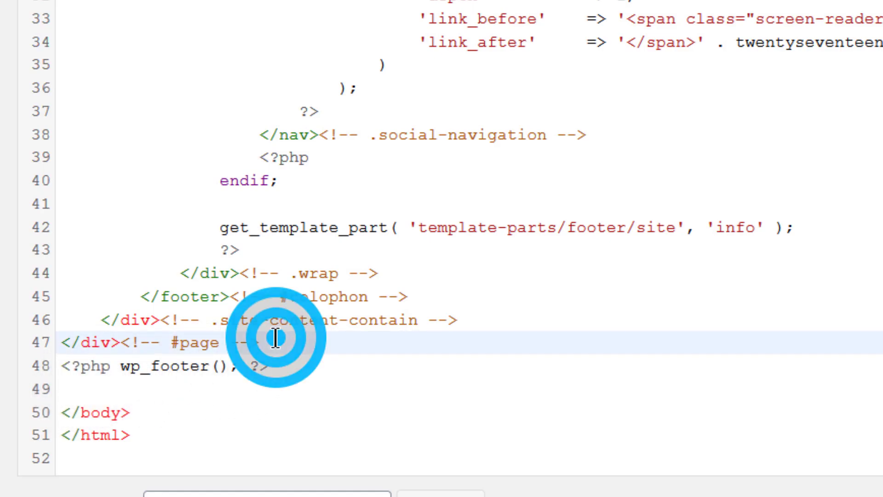
pyautogui.moveTo(67, 368); pyautogui.dragTo(279, 368)
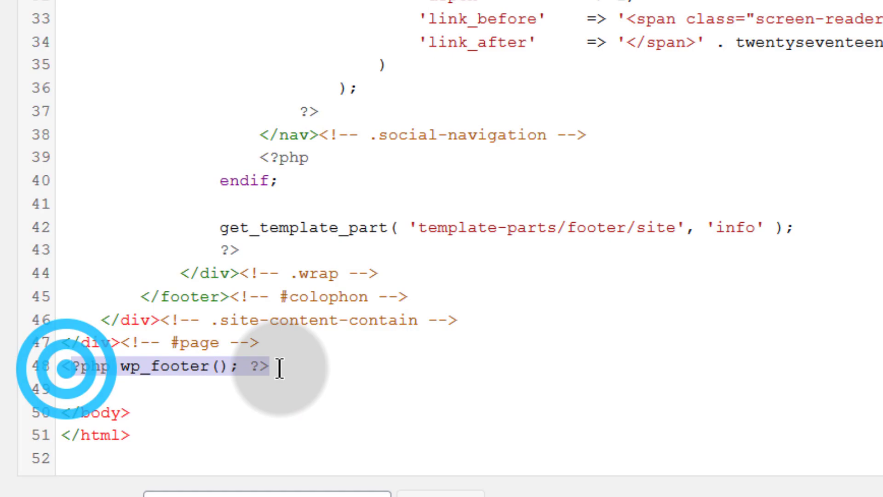
pyautogui.click(275, 339)
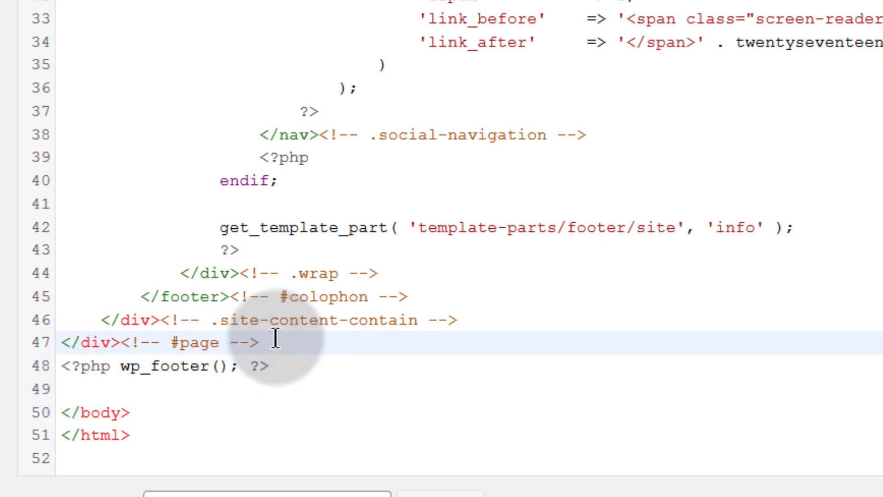
pyautogui.press('Return')
pyautogui.hotkey('ctrl', 'v')
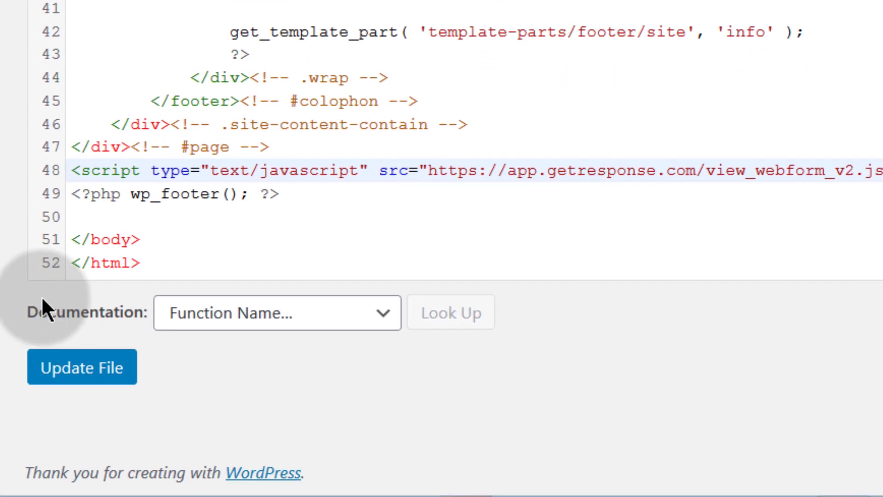
pyautogui.click(99, 373)
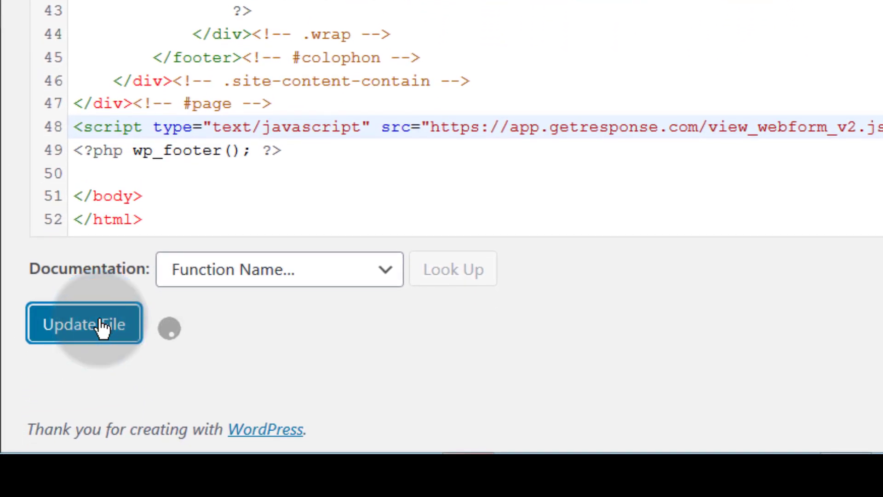
pyautogui.moveTo(44, 331); pyautogui.dragTo(231, 340)
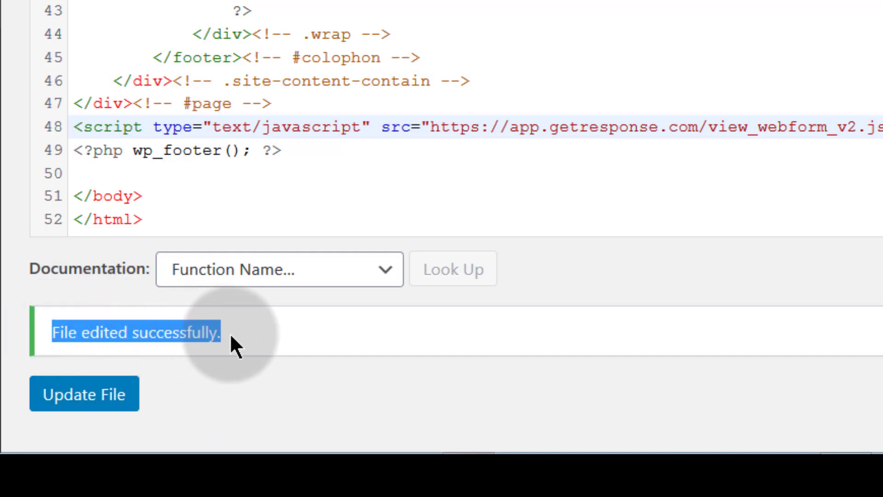
pyautogui.click(222, 374)
# Review the footer.php code around the inserted GetResponse script
pyautogui.scroll(5, 377, 85)
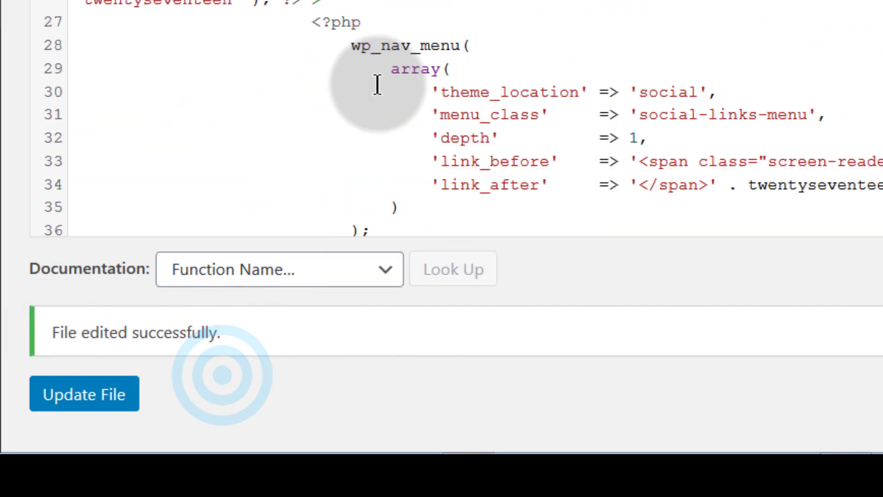
pyautogui.scroll(-10, 378, 83)
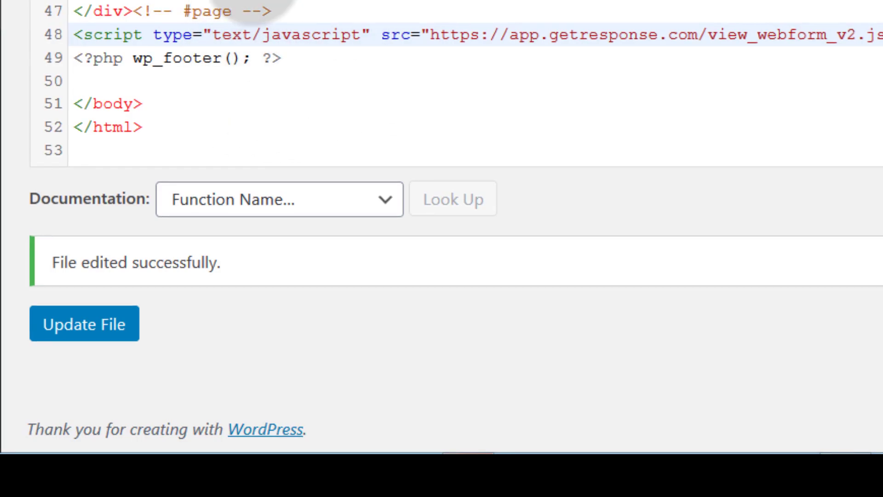
pyautogui.scroll(5, 296, 19)
pyautogui.scroll(-5, 294, 32)
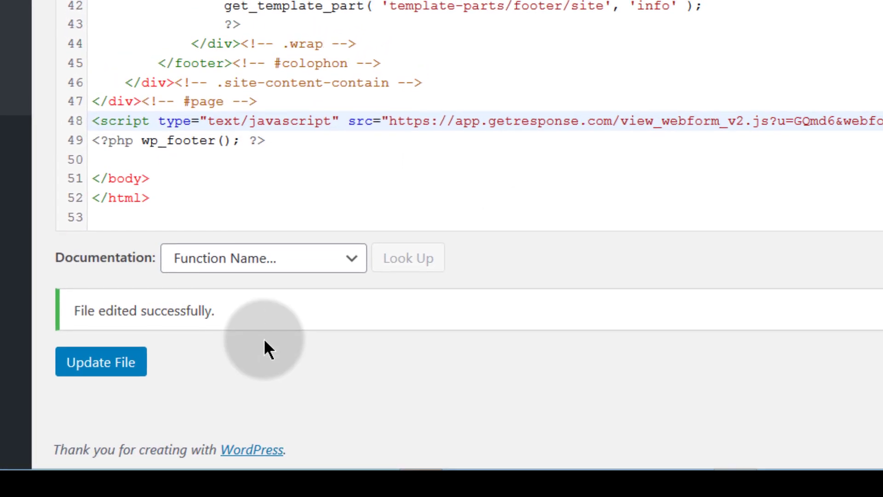
pyautogui.scroll(5, 251, 138)
pyautogui.scroll(-5, 251, 51)
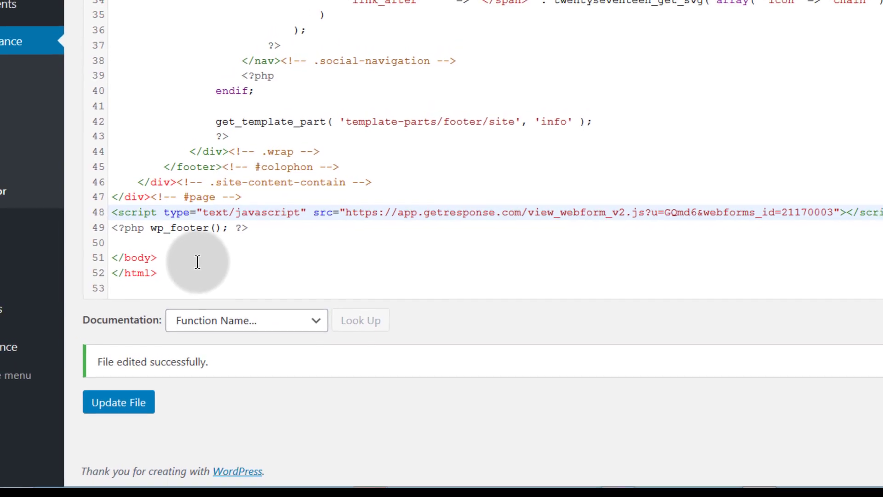
pyautogui.scroll(7, 239, 257)
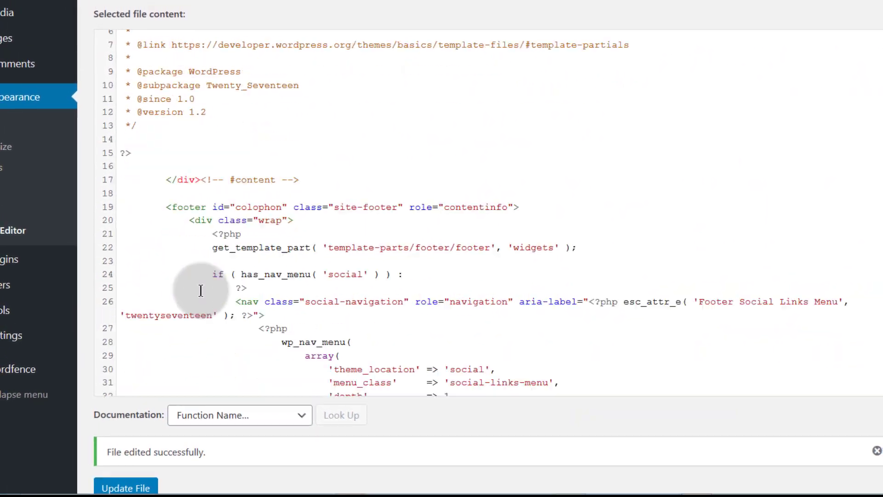
pyautogui.scroll(-5, 195, 282)
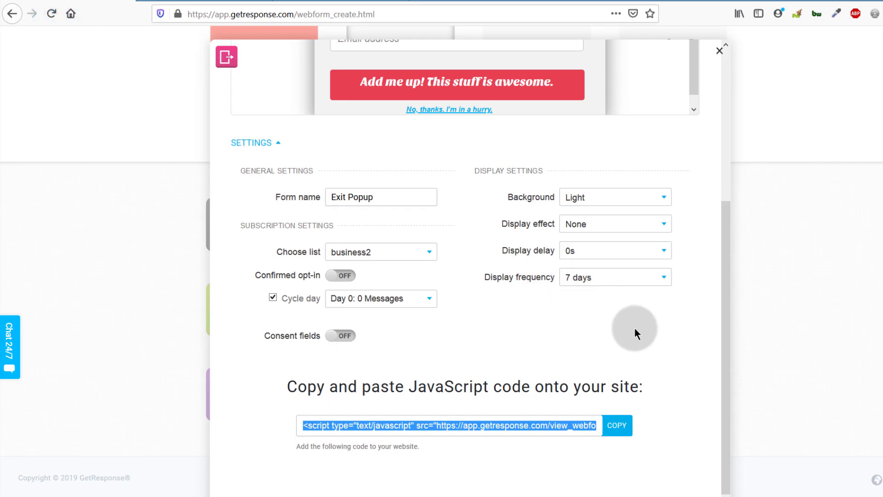
# Set the GetResponse exit popup's display frequency to Always and save the form
pyautogui.click(610, 282)
pyautogui.click(583, 296)
pyautogui.click(681, 469)
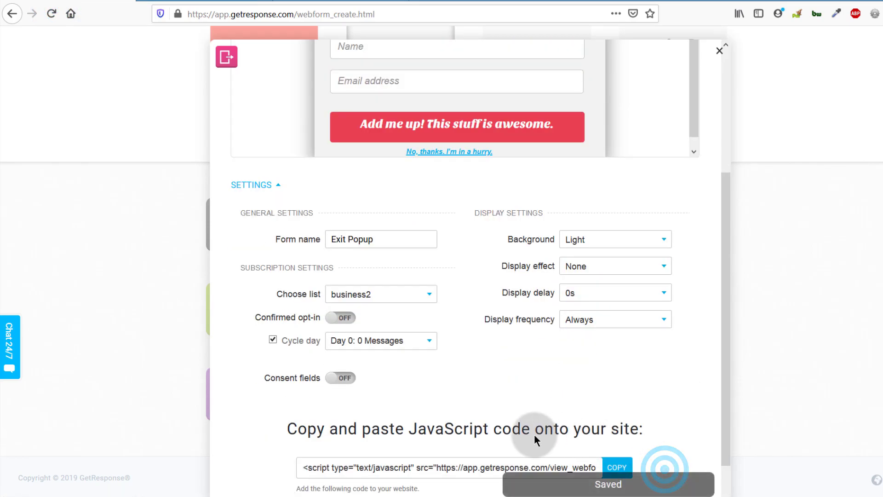
# Check the exit popup on the sample website, close it and reload the page
pyautogui.click(195, 1)
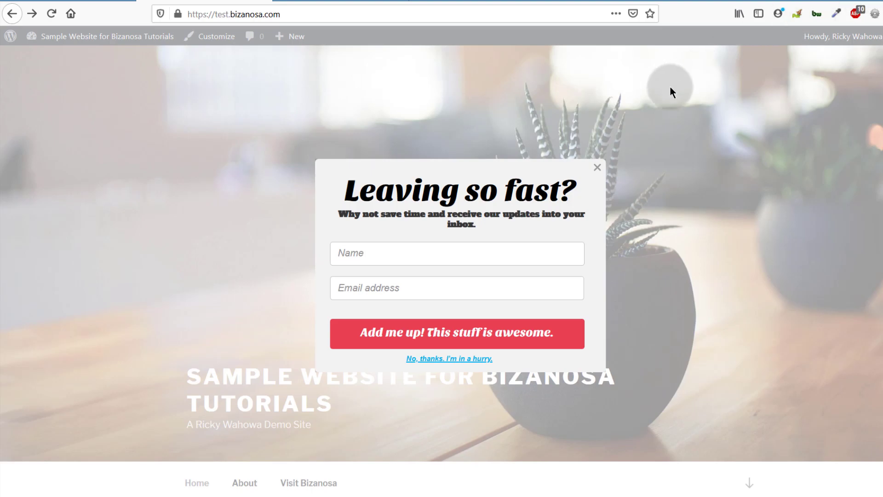
pyautogui.click(597, 167)
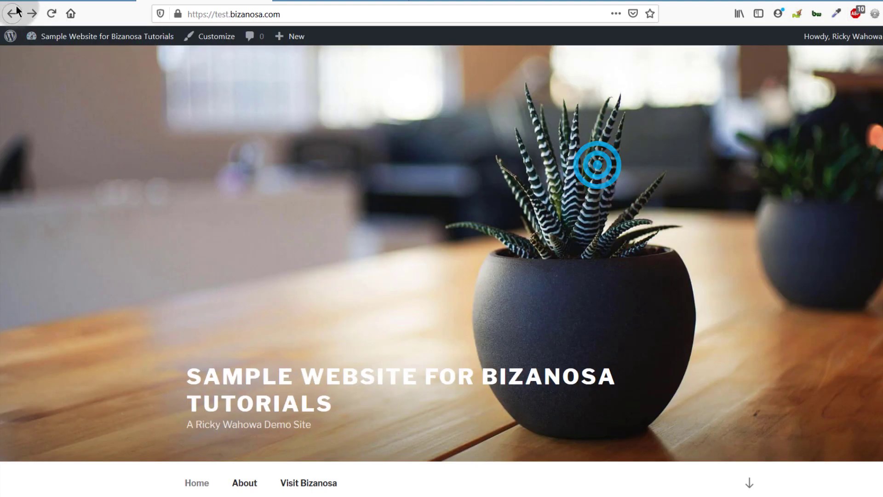
pyautogui.click(53, 15)
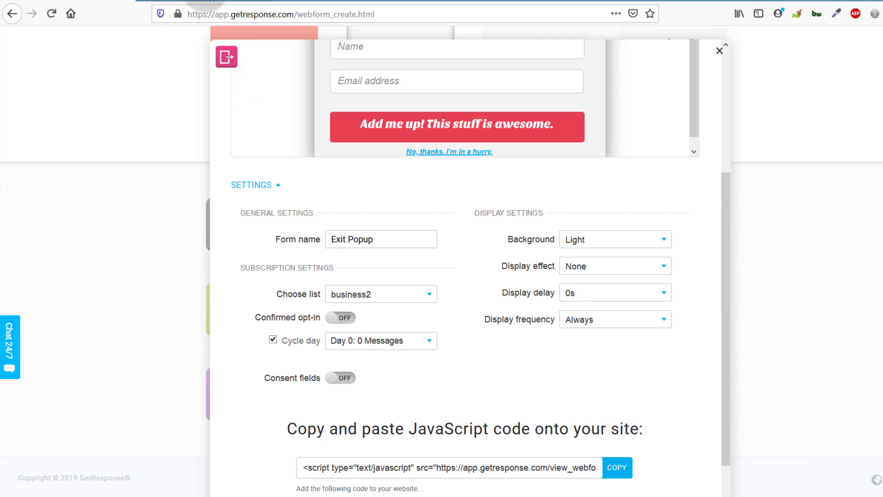
pyautogui.click(216, 12)
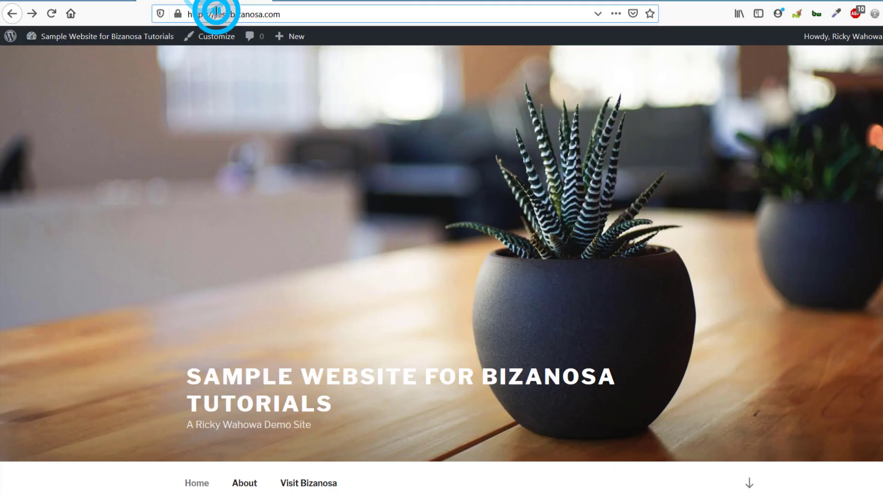
pyautogui.rightClick(228, 15)
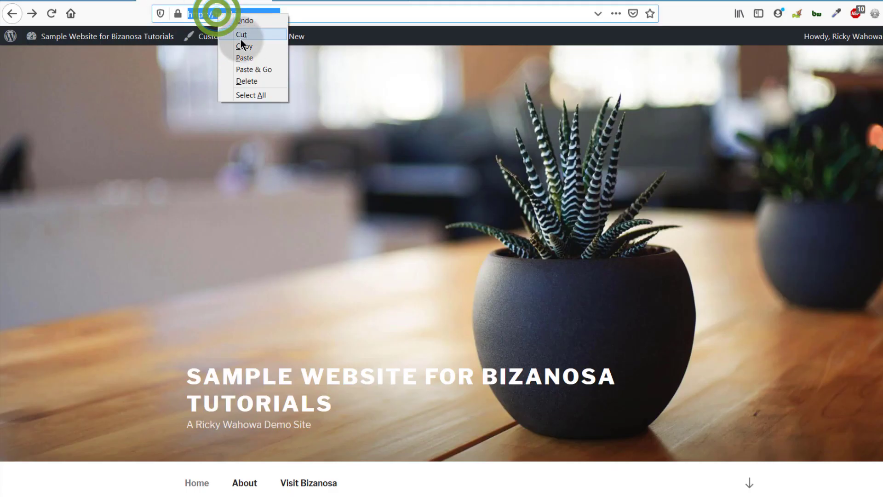
pyautogui.click(250, 49)
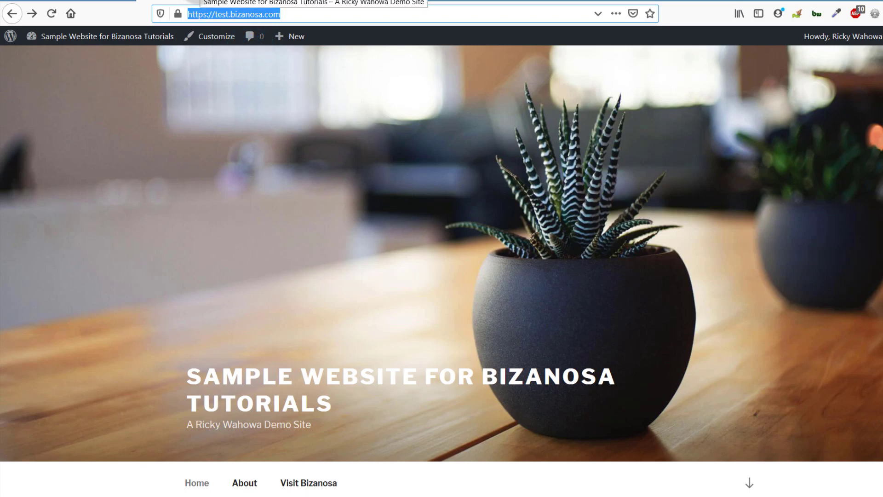
pyautogui.hotkey('ctrl', 'shift', 'p')
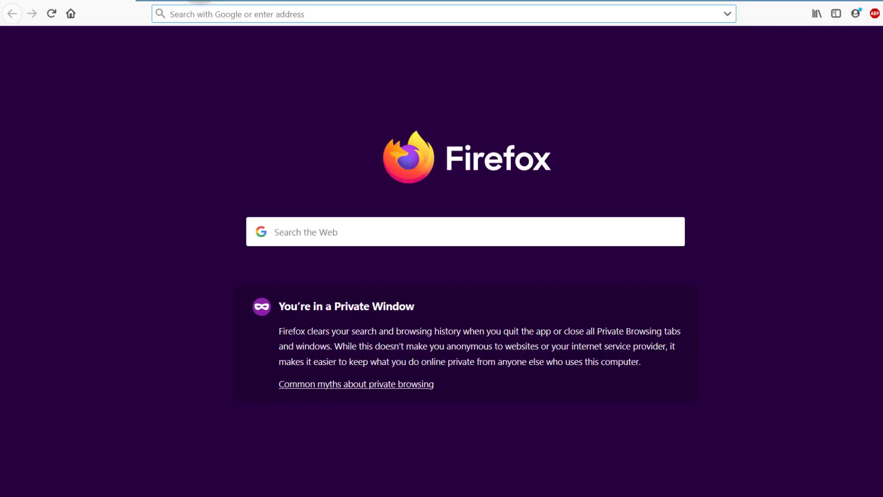
pyautogui.hotkey('ctrl', 'v')
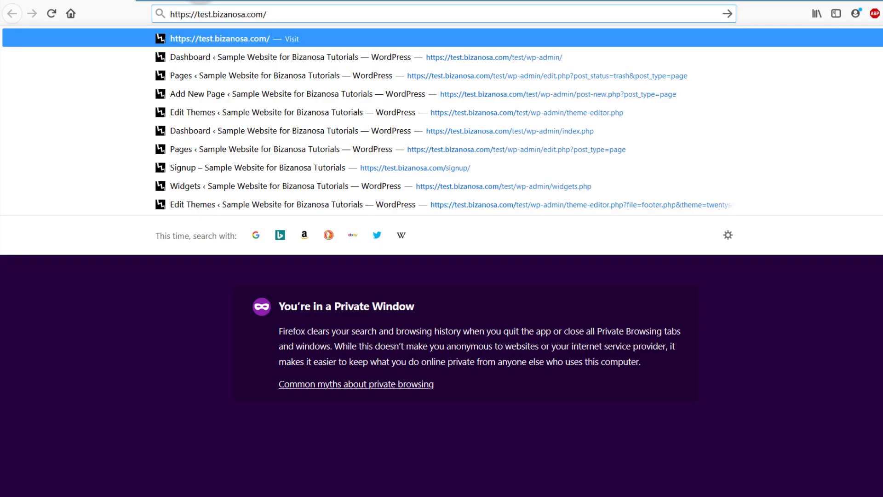
pyautogui.press('Return')
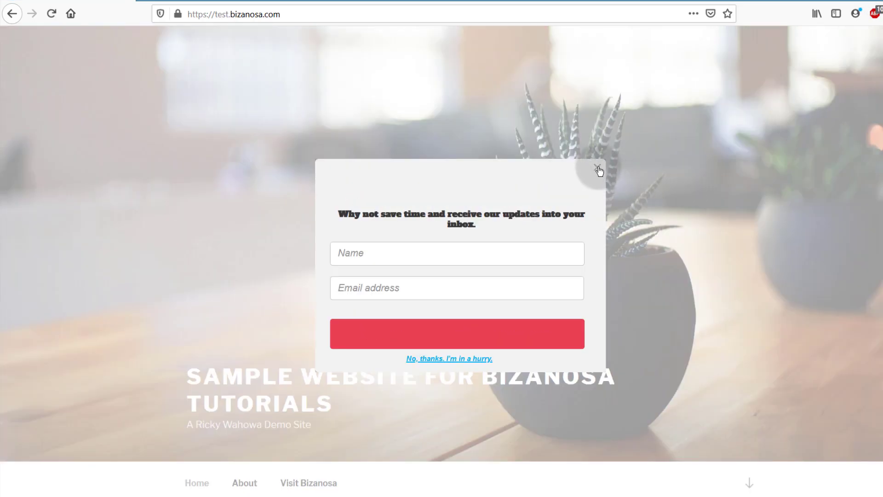
pyautogui.click(597, 168)
pyautogui.click(598, 168)
pyautogui.click(598, 168)
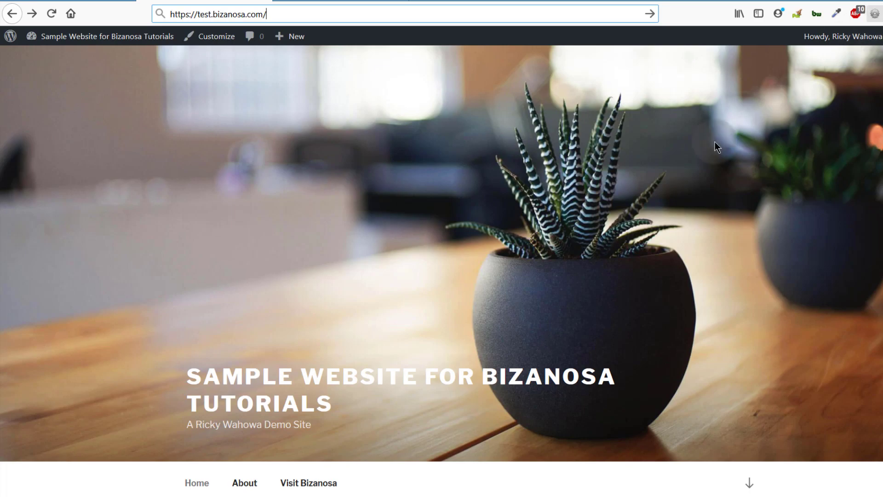
# Return to the GetResponse form settings and view the available display frequency options
pyautogui.click(461, 276)
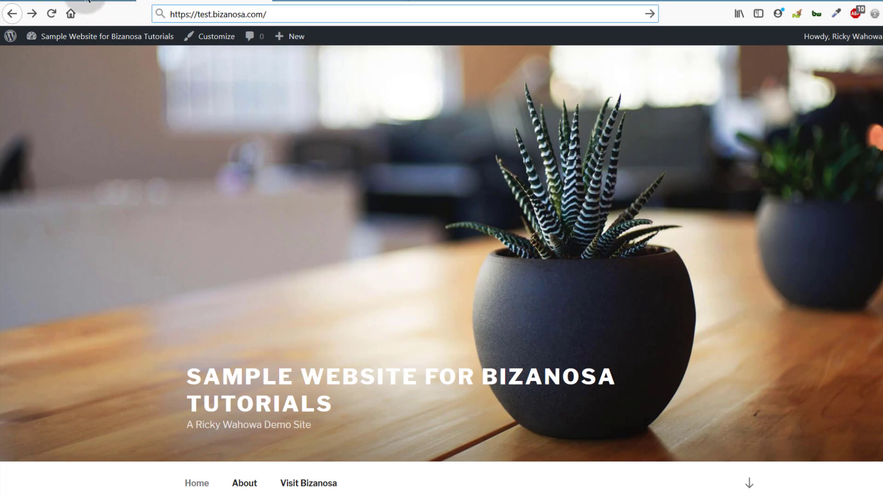
pyautogui.click(85, 4)
pyautogui.click(582, 318)
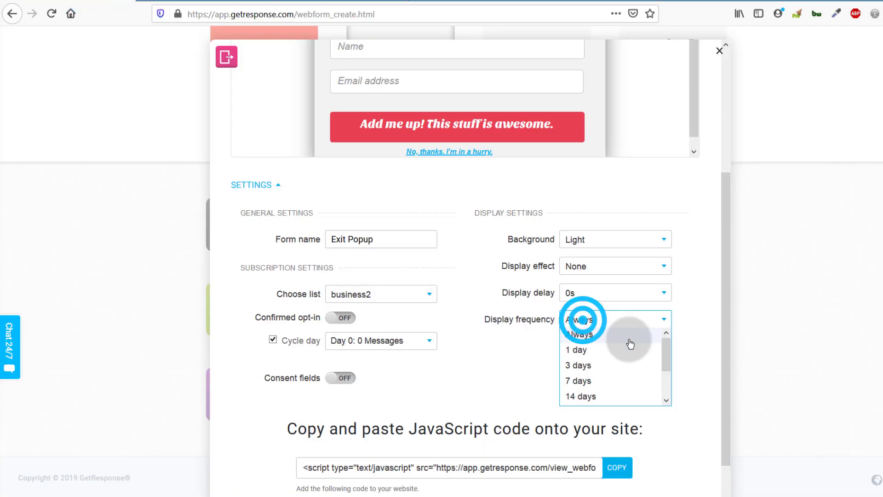
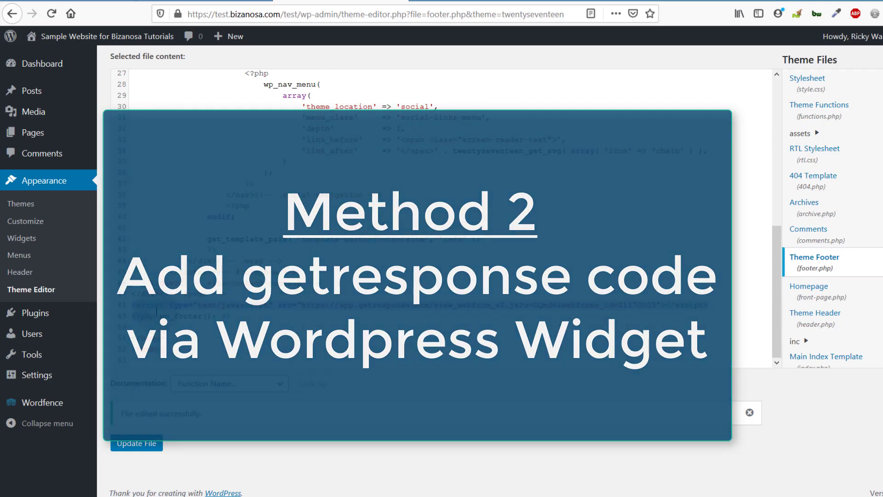
# Delete the GetResponse script line from footer.php and put the wp_footer() call back on its own line
pyautogui.moveTo(132, 304); pyautogui.dragTo(132, 317)
pyautogui.press('BackSpace')
pyautogui.press('BackSpace')
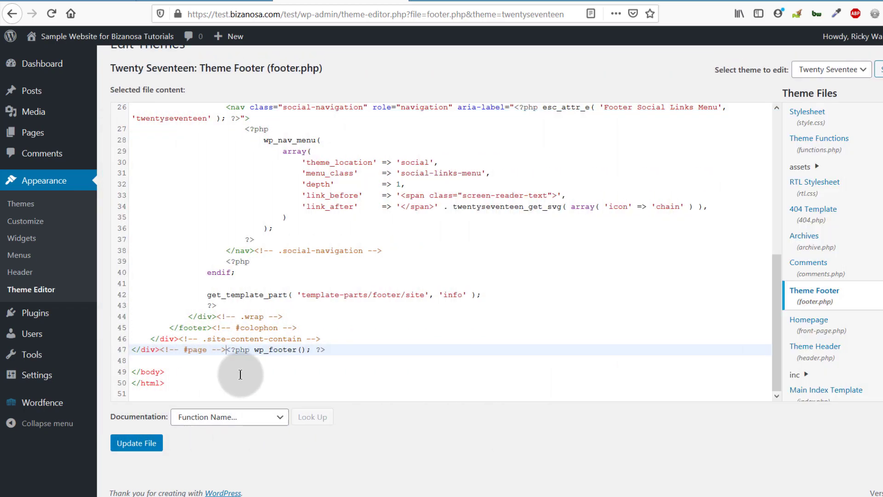
pyautogui.press('Return')
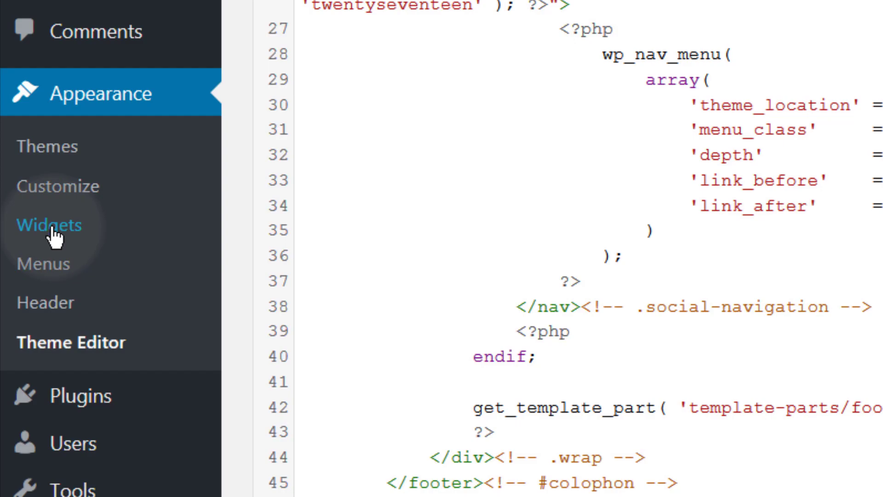
# Open the WordPress Widgets page, add a Custom HTML widget to the Footer 1 area below Text and expand it
pyautogui.click(36, 224)
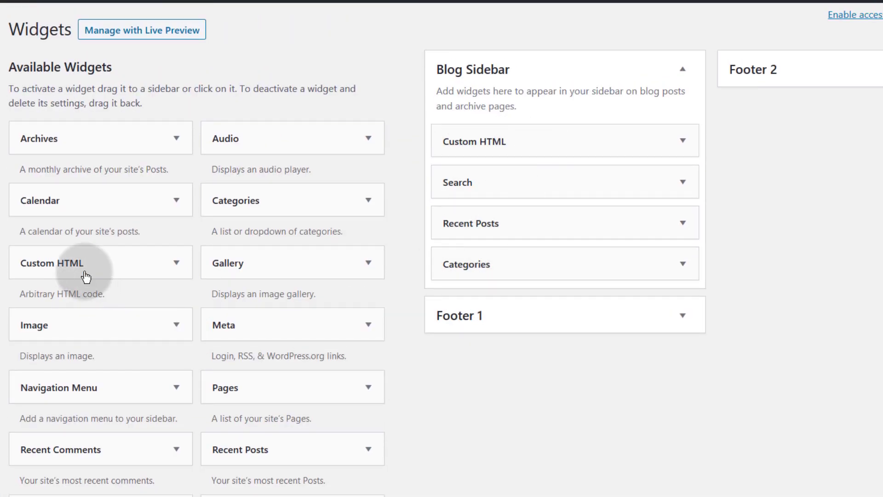
pyautogui.click(60, 258)
pyautogui.moveTo(60, 258); pyautogui.dragTo(534, 370)
pyautogui.scroll(-2, 536, 223)
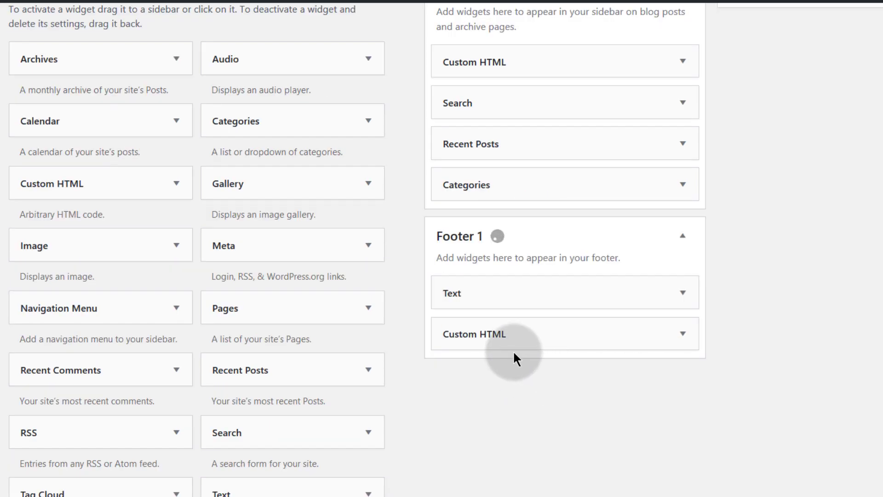
pyautogui.click(681, 334)
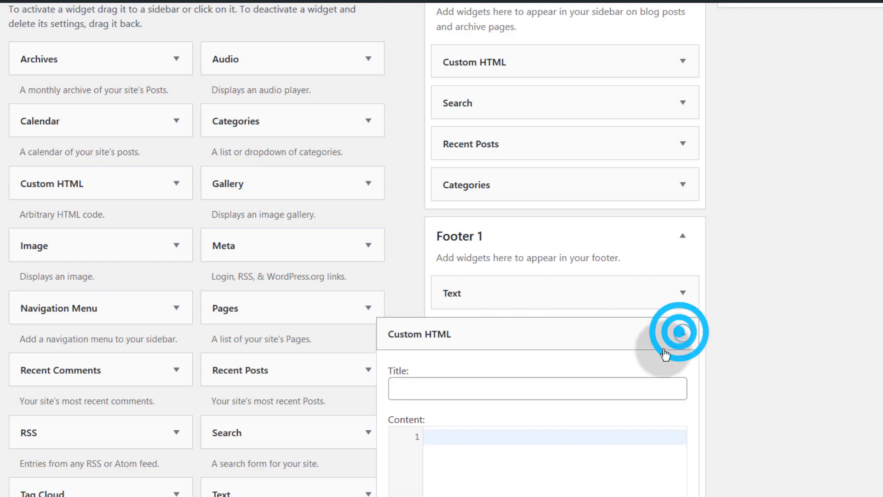
pyautogui.scroll(-5, 494, 317)
pyautogui.click(465, 226)
pyautogui.rightClick(436, 225)
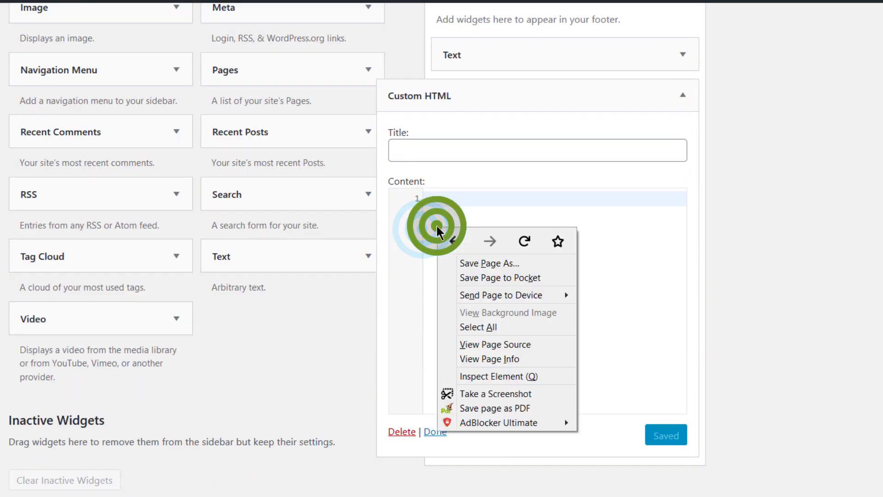
pyautogui.click(618, 289)
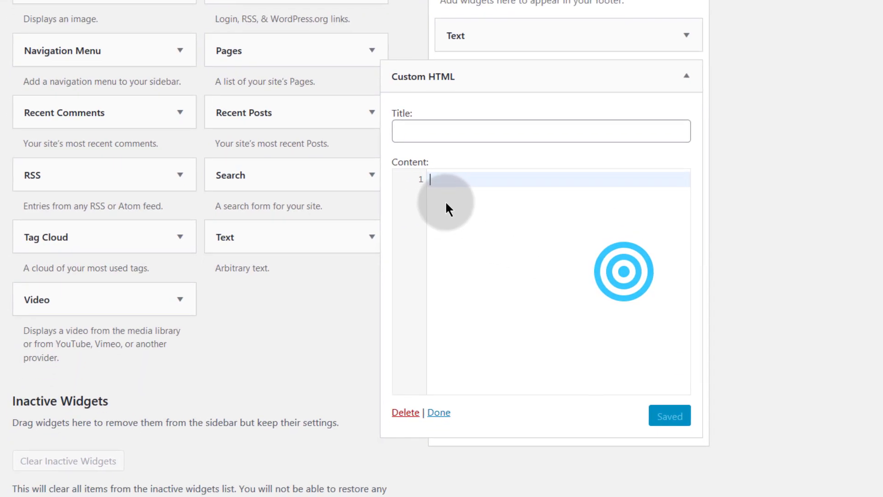
pyautogui.write('https://test.bizanosa.com/')
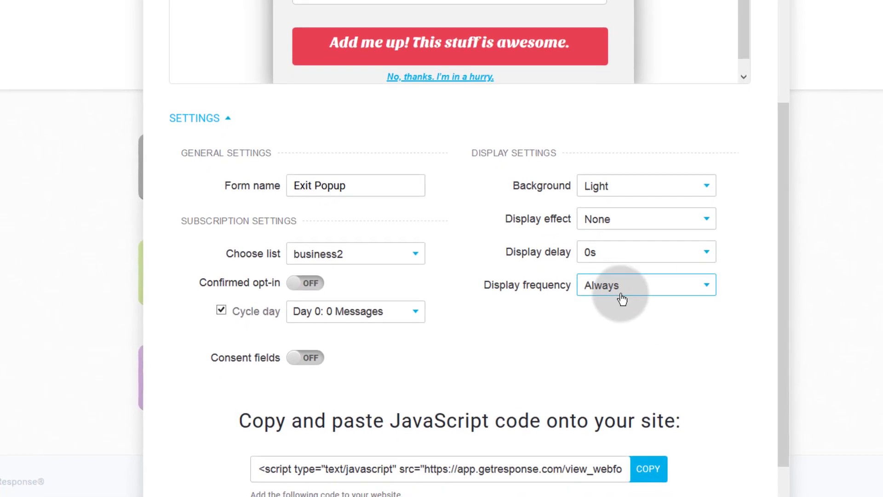
# Copy the GetResponse JavaScript code, paste it as the entire content of the Custom HTML widget in Footer 1 and save
pyautogui.click(649, 460)
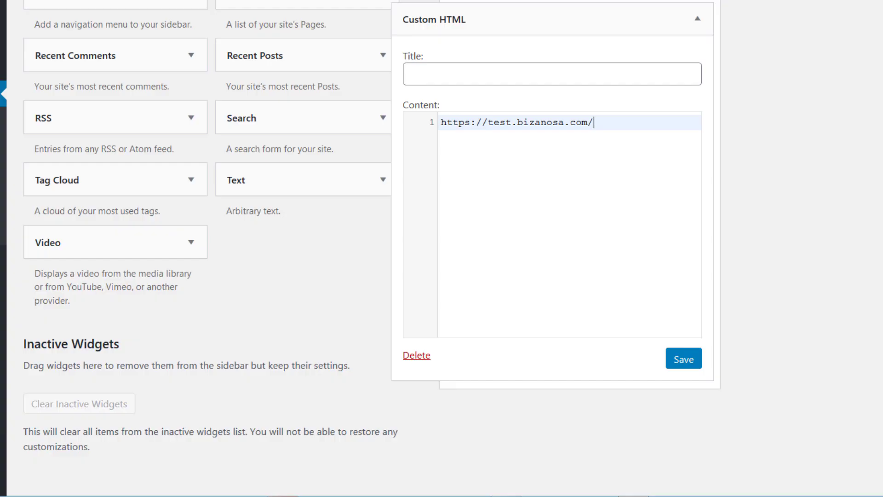
pyautogui.moveTo(618, 114); pyautogui.dragTo(546, 119)
pyautogui.hotkey('ctrl', 'v')
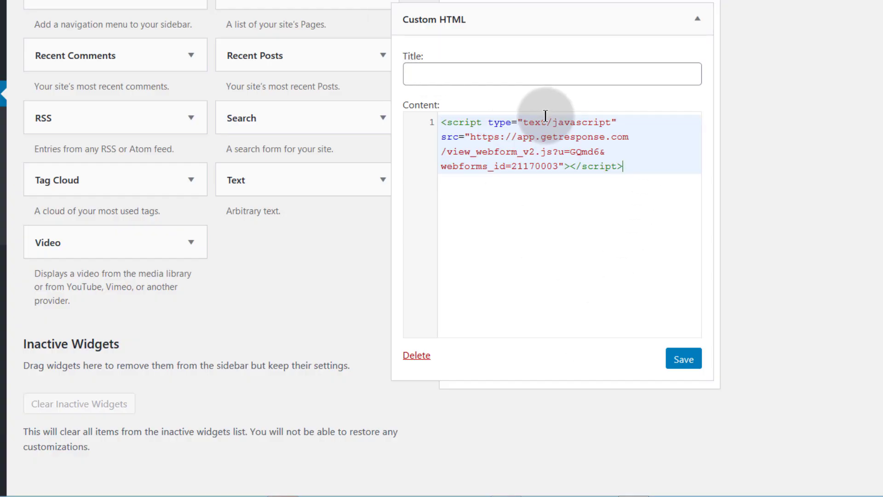
pyautogui.click(681, 360)
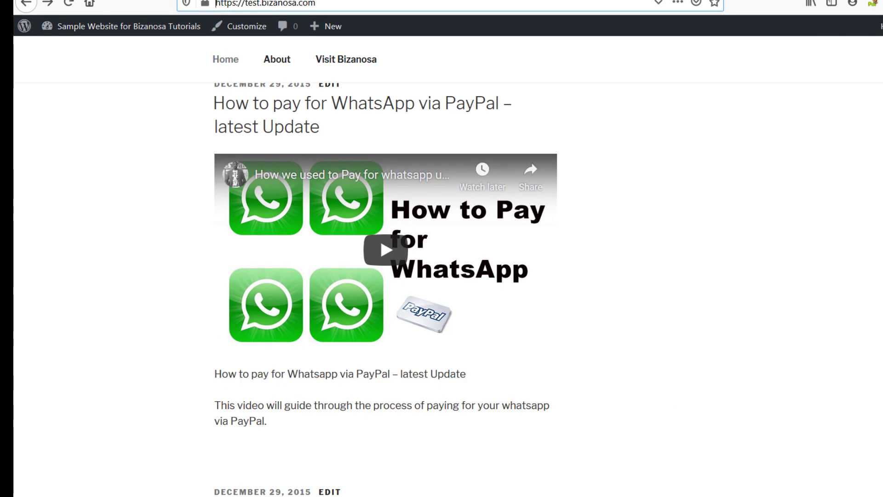
pyautogui.hotkey('ctrl', 'shift', 'p')
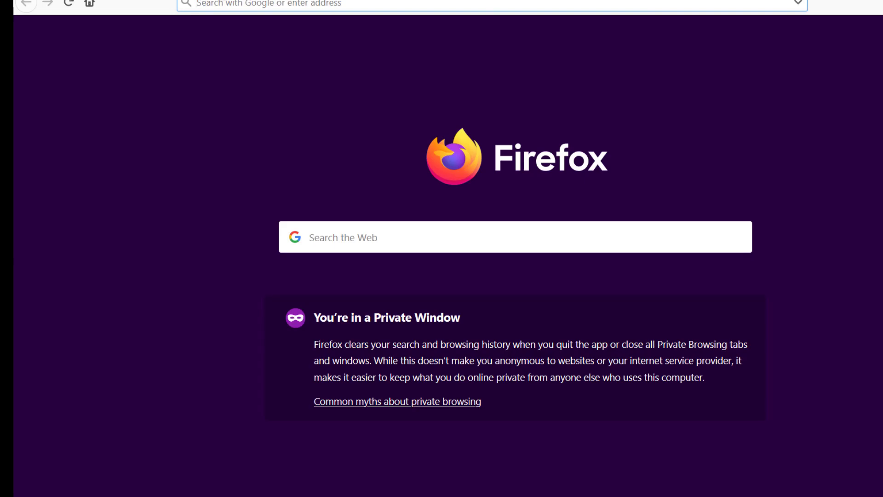
pyautogui.hotkey('ctrl', 'v')
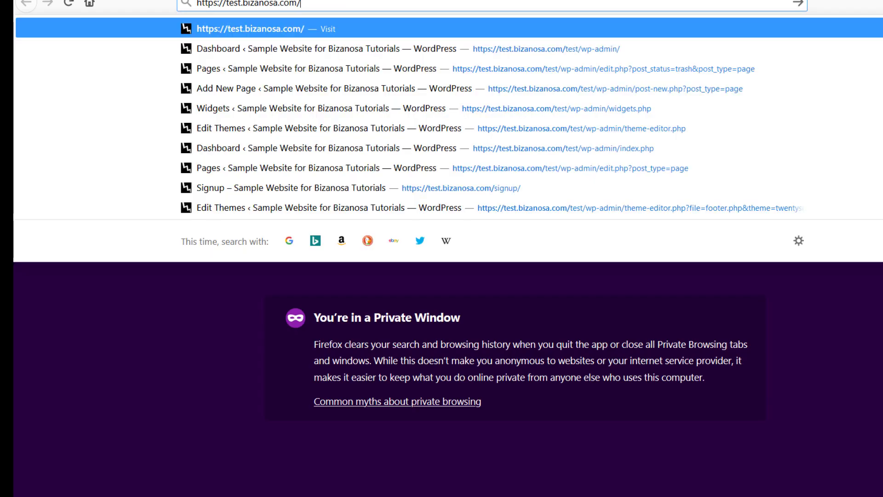
pyautogui.press('Return')
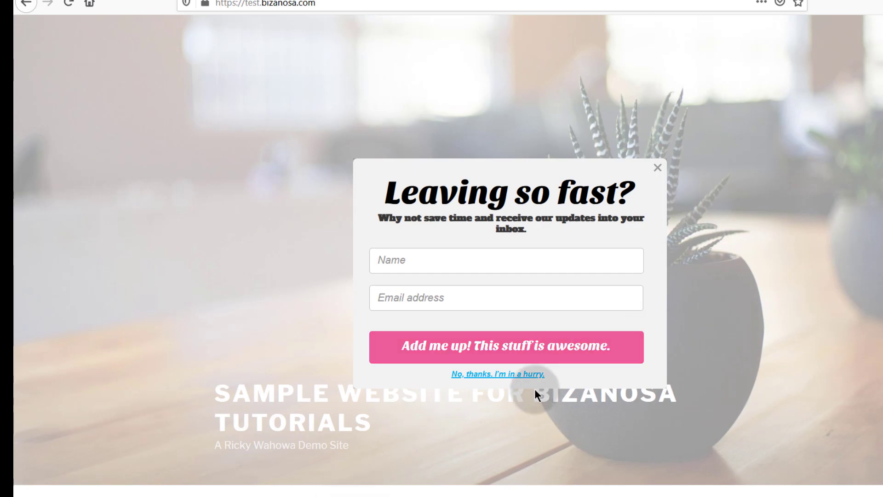
pyautogui.click(658, 168)
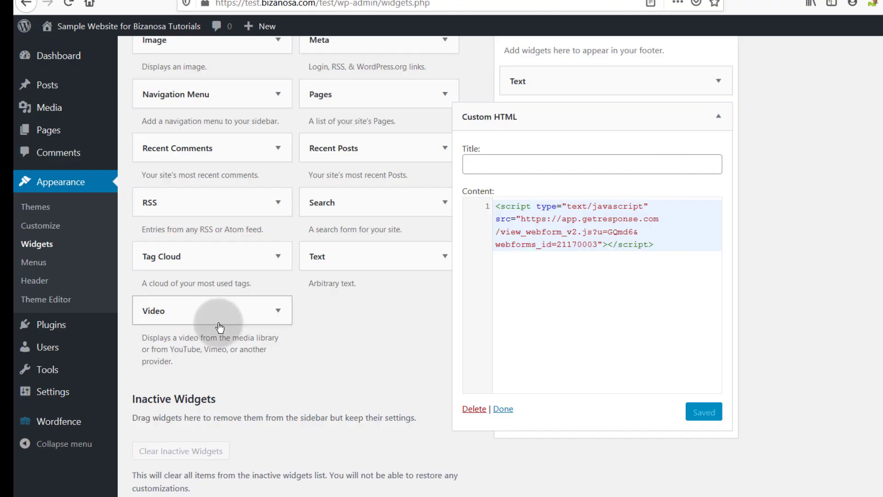
# Review the saved embed script in the Footer 1 Custom HTML widget and toggle the widget's settings
pyautogui.scroll(3, 192, 285)
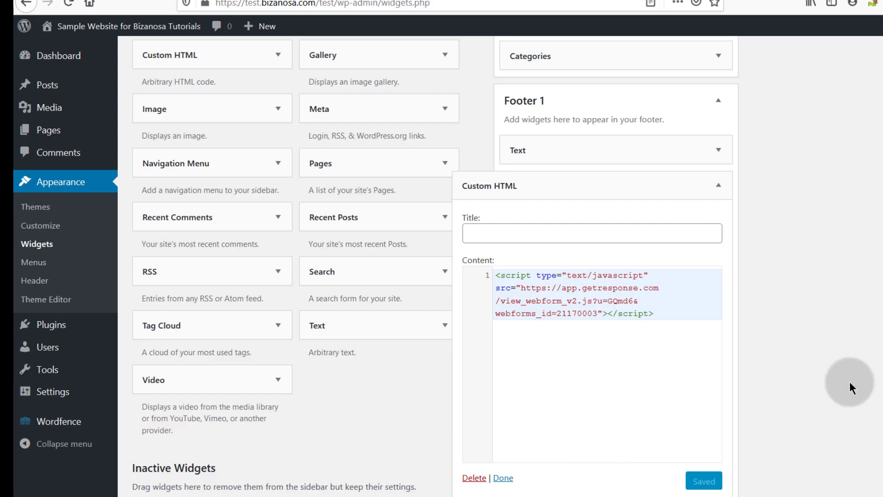
pyautogui.click(719, 189)
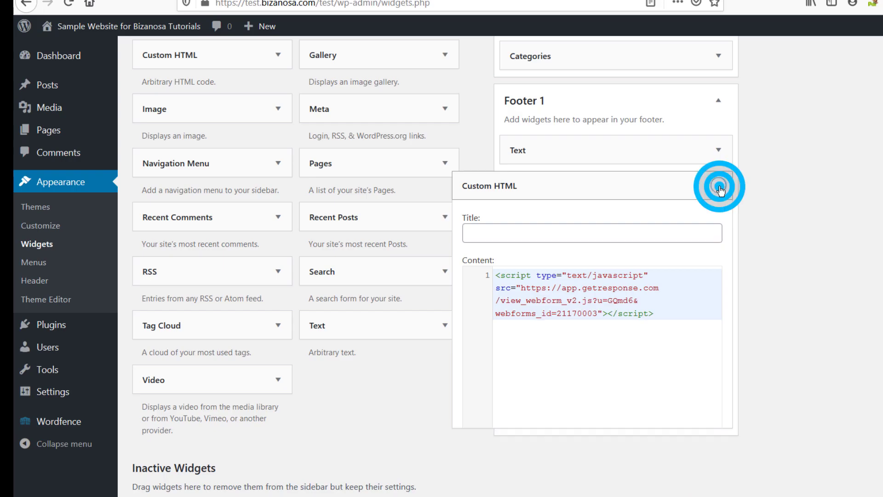
pyautogui.click(720, 187)
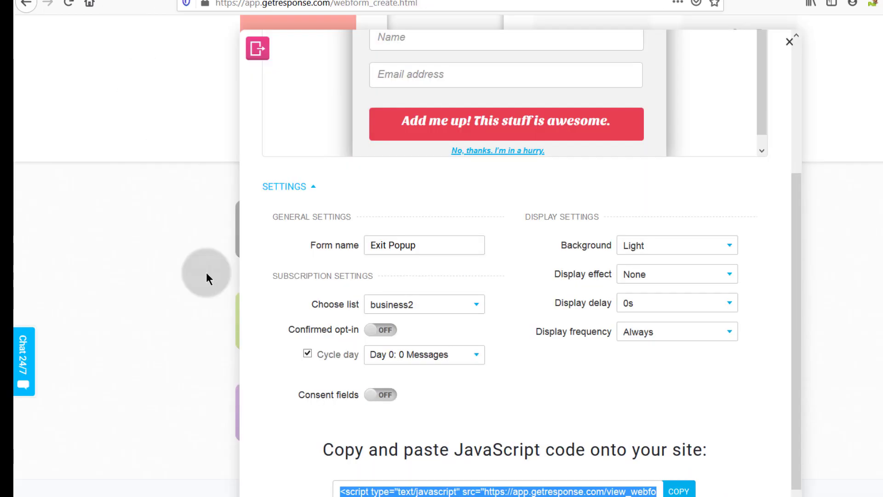
# Close the Create Exit Popup dialog in GetResponse and look over the List Builder Apps offered for creating forms
pyautogui.scroll(5, 608, 354)
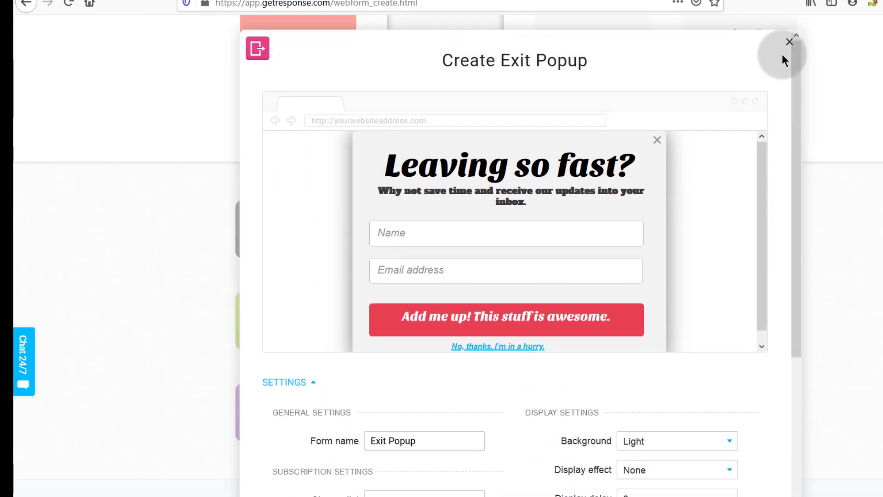
pyautogui.click(787, 45)
pyautogui.scroll(3, 357, 368)
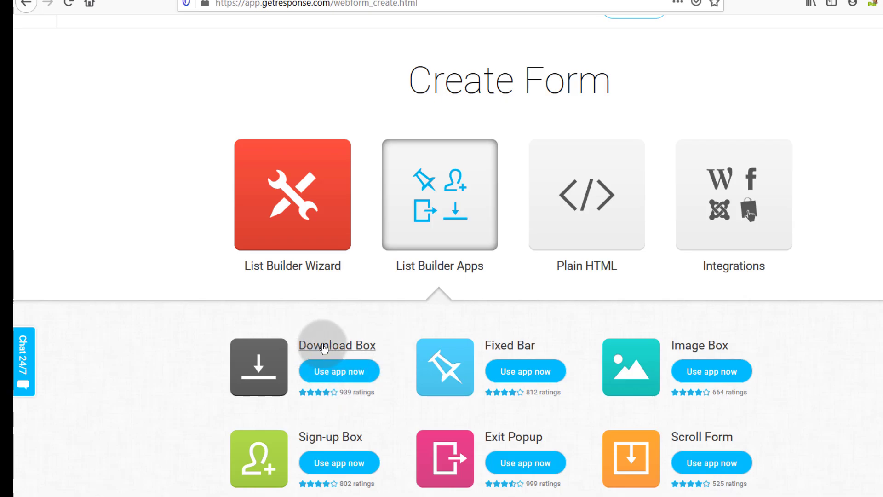
pyautogui.scroll(-3, 324, 348)
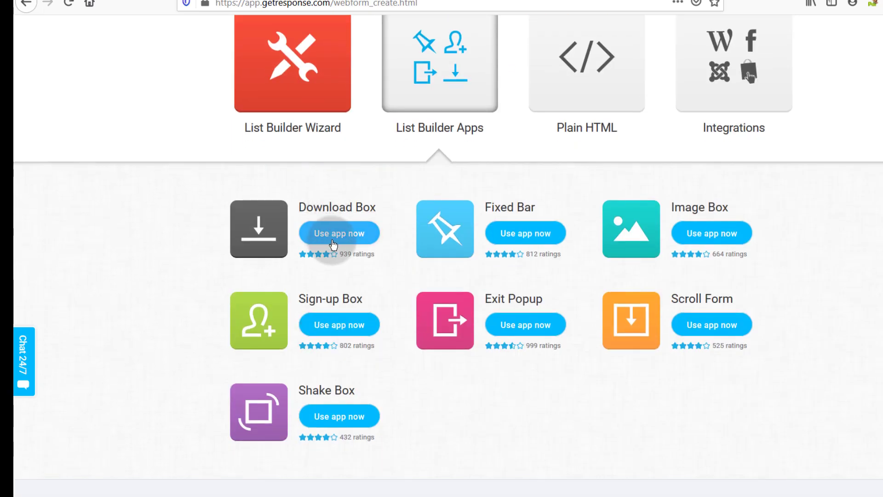